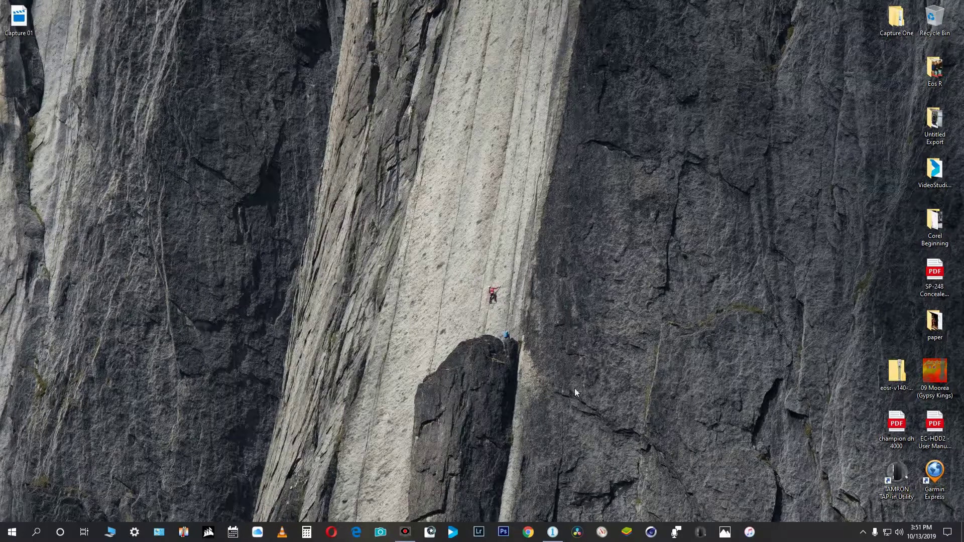
Bring Capture One Pro 12 with the fence photo set to the front.
click(552, 532)
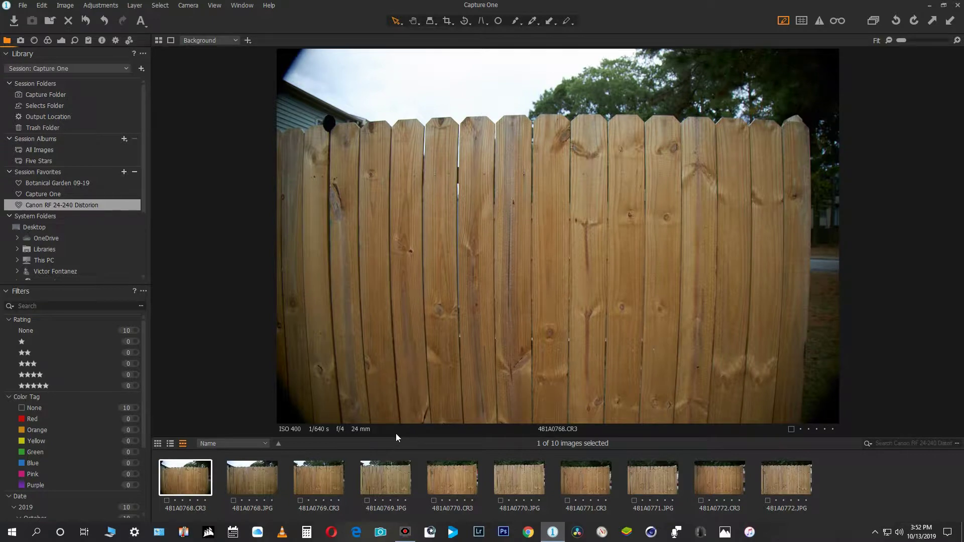
Compare the 24 mm and 50 mm raws with their in-camera JPEGs, ending on 481A0768.CR3.
key(Right)
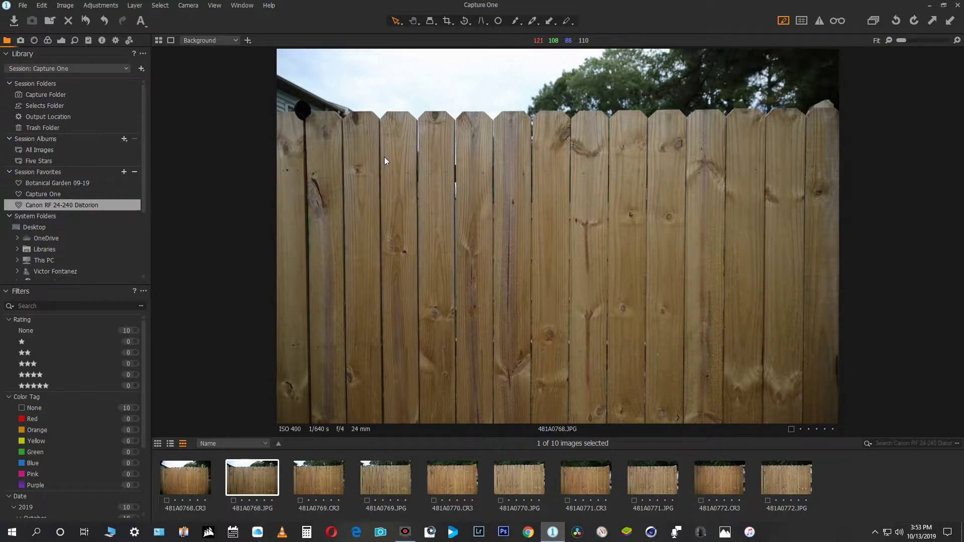
key(Right)
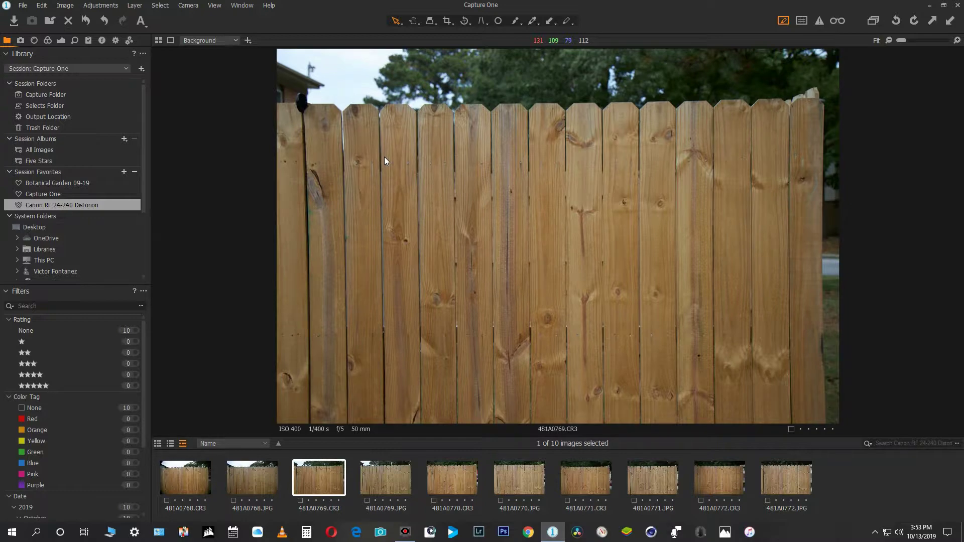
key(Right)
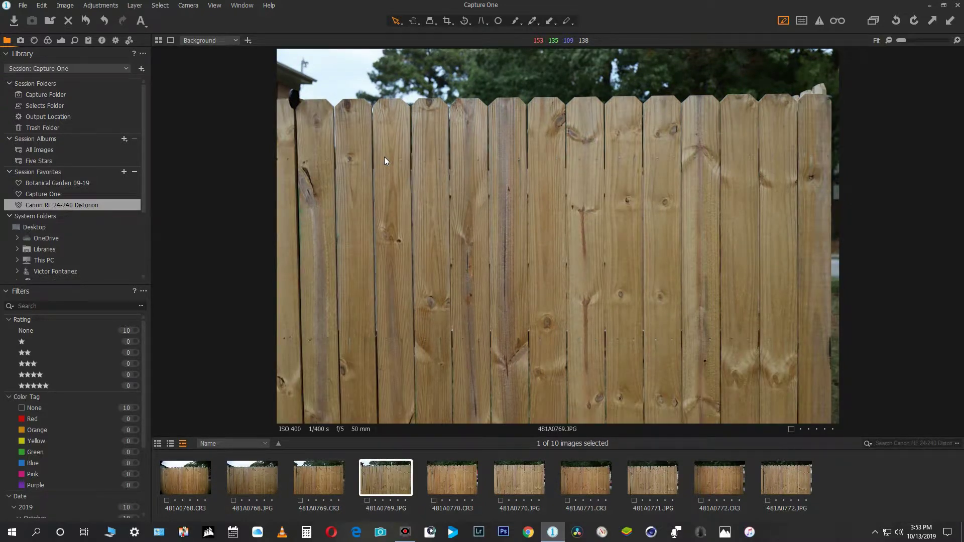
key(Left)
key(Left)
key(Left)
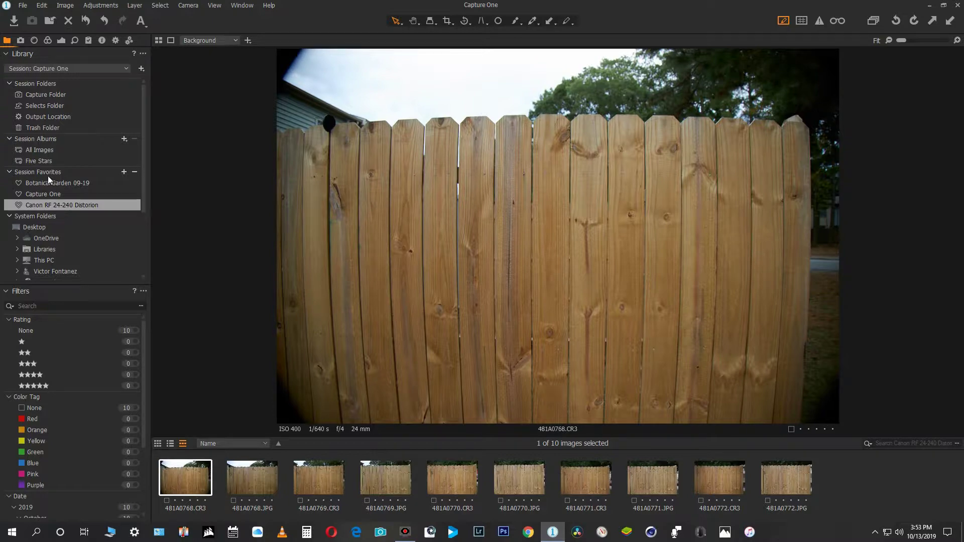
Show the Lens correction tools and browse the Canon lens profiles, keeping Generic.
click(61, 40)
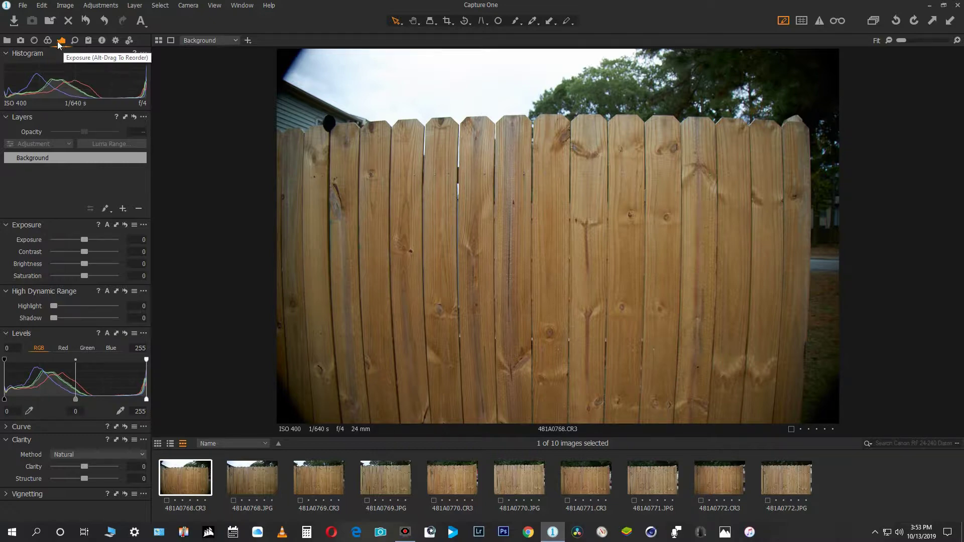
click(48, 42)
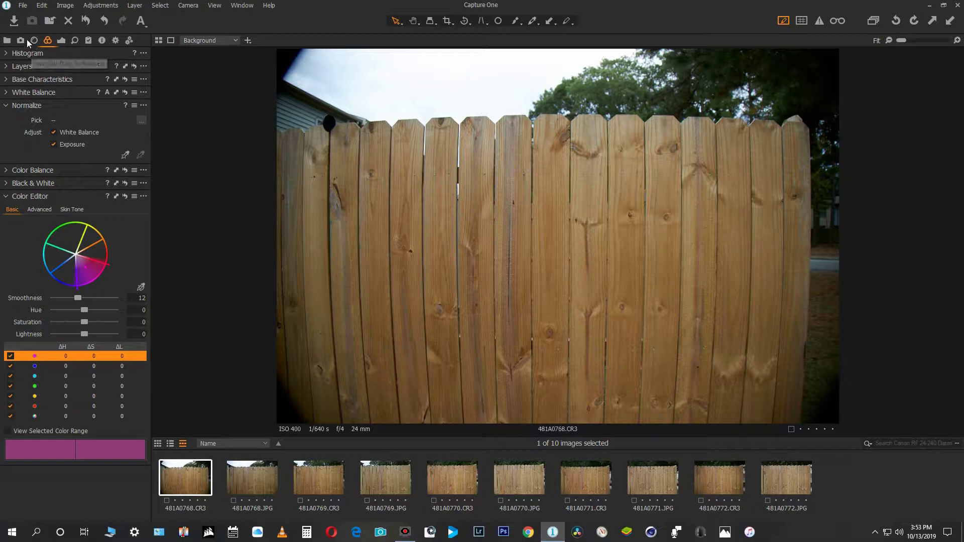
click(32, 40)
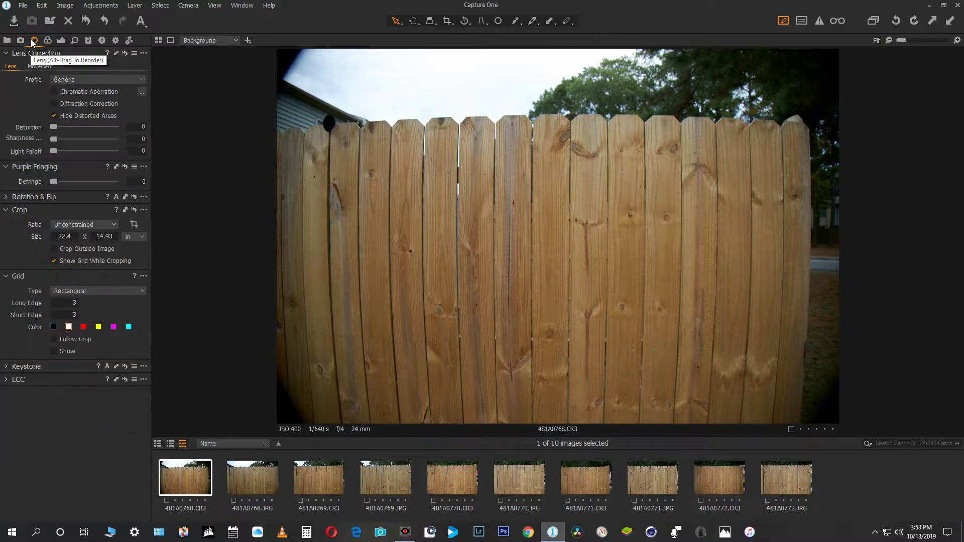
scroll(109, 147, up, 2)
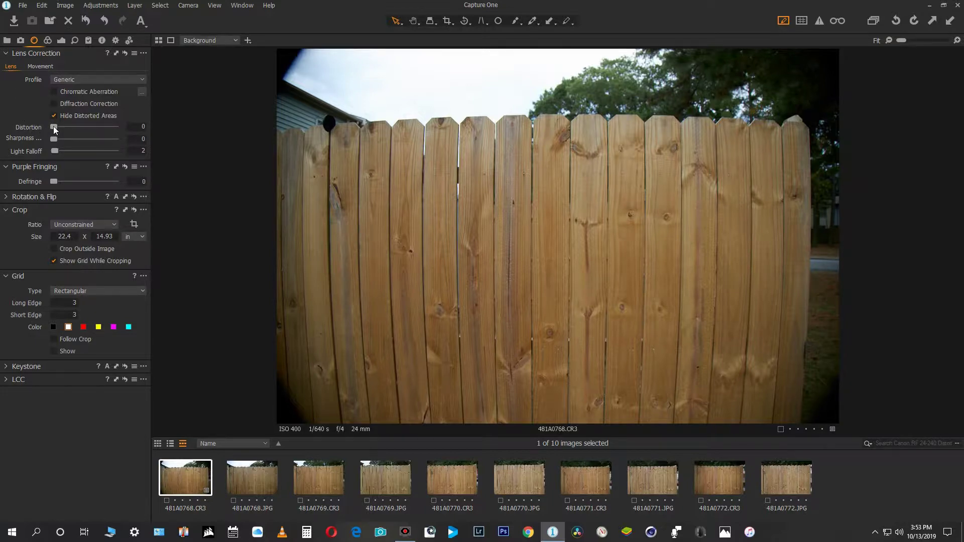
click(139, 79)
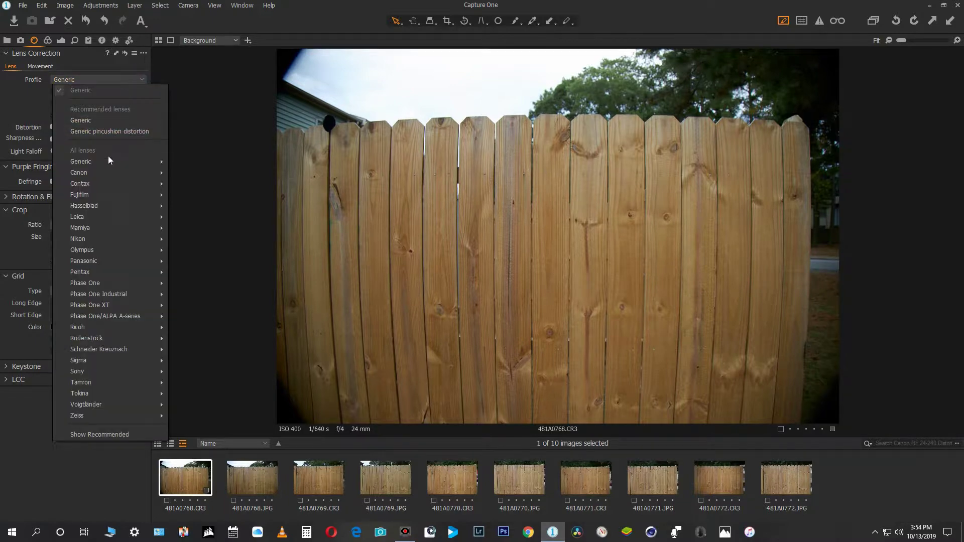
mouse_move(105, 177)
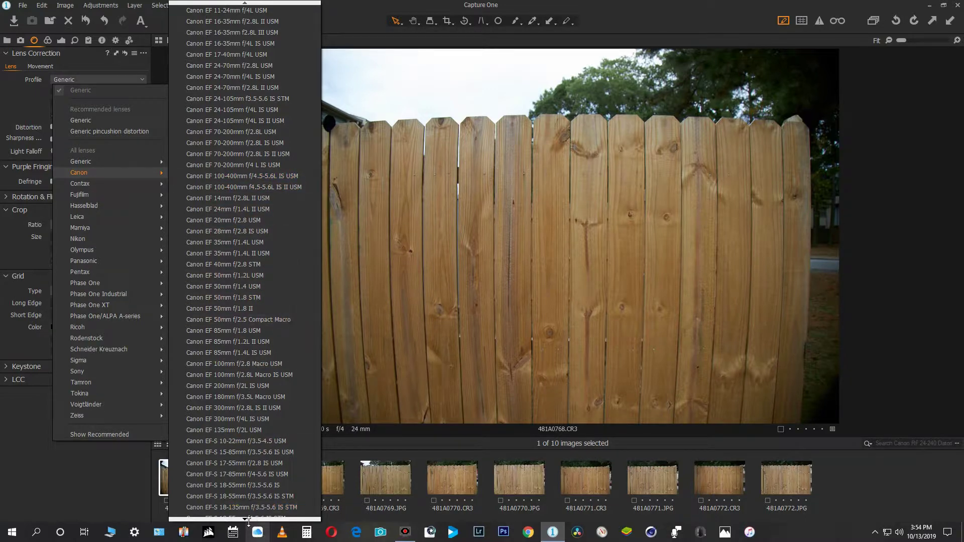
mouse_move(246, 519)
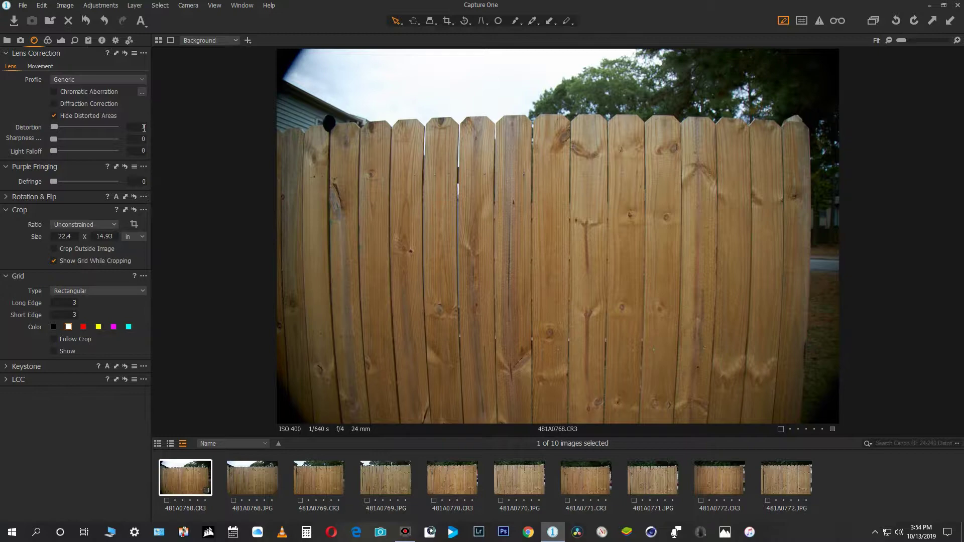
Raise Distortion on 481A0768.CR3 to about 80 so the fence boards straighten.
scroll(144, 129, up, 1)
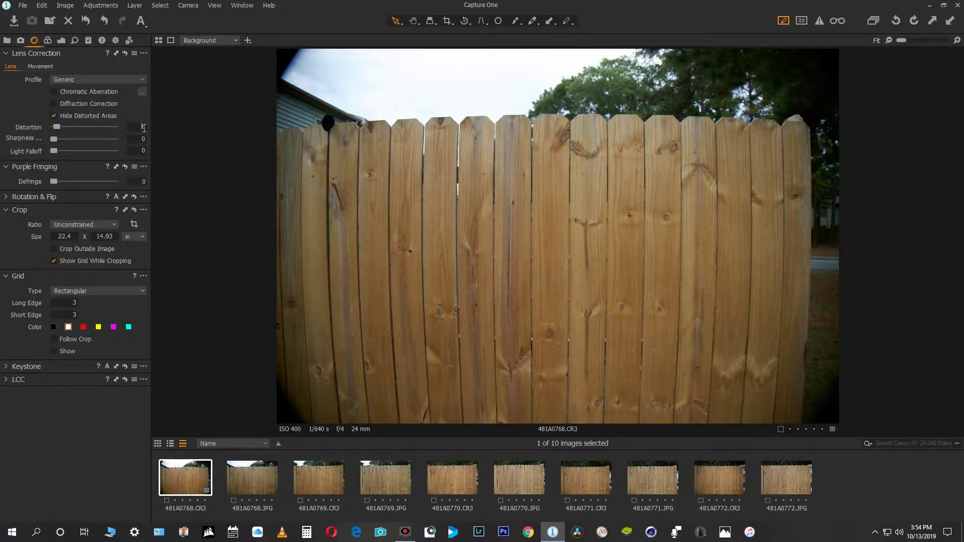
scroll(144, 128, up, 1)
scroll(144, 128, up, 2)
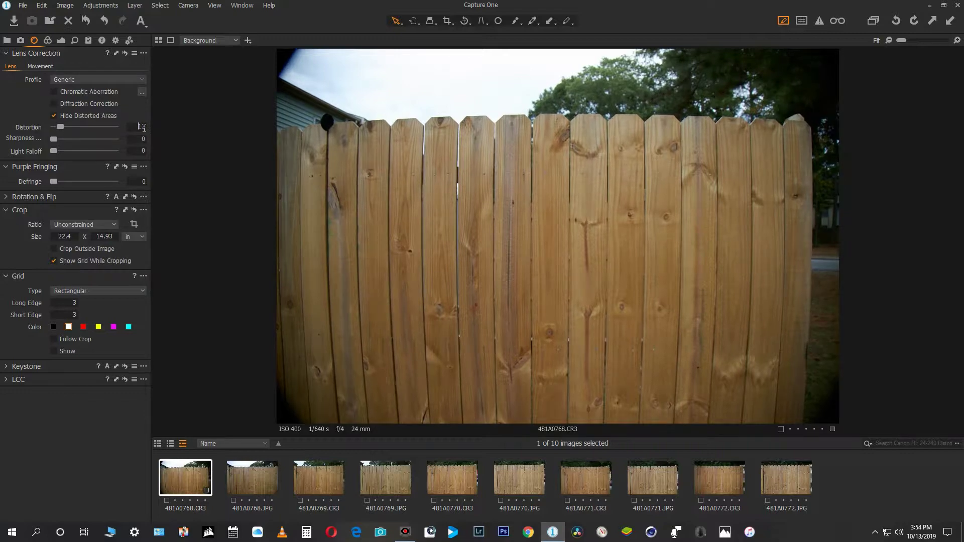
scroll(142, 127, up, 3)
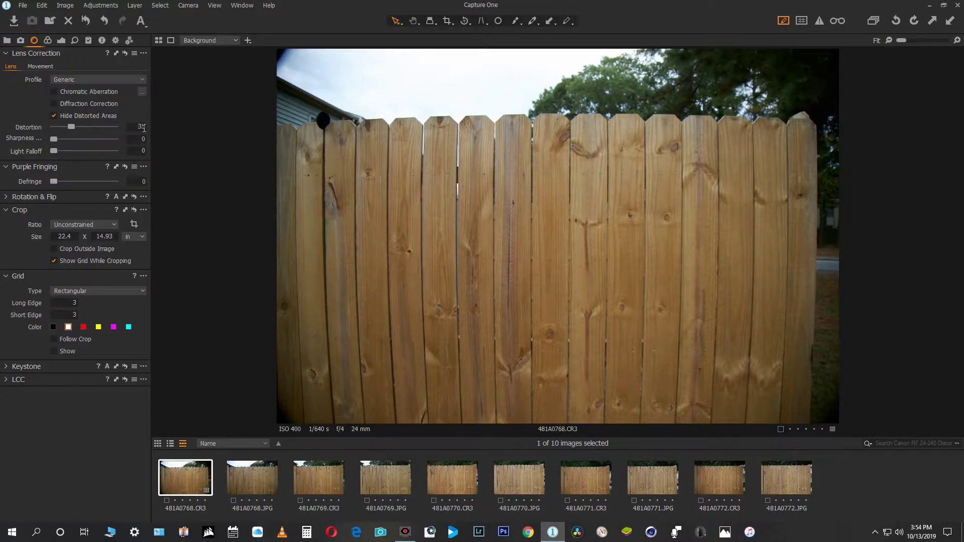
scroll(142, 127, up, 2)
scroll(143, 129, up, 3)
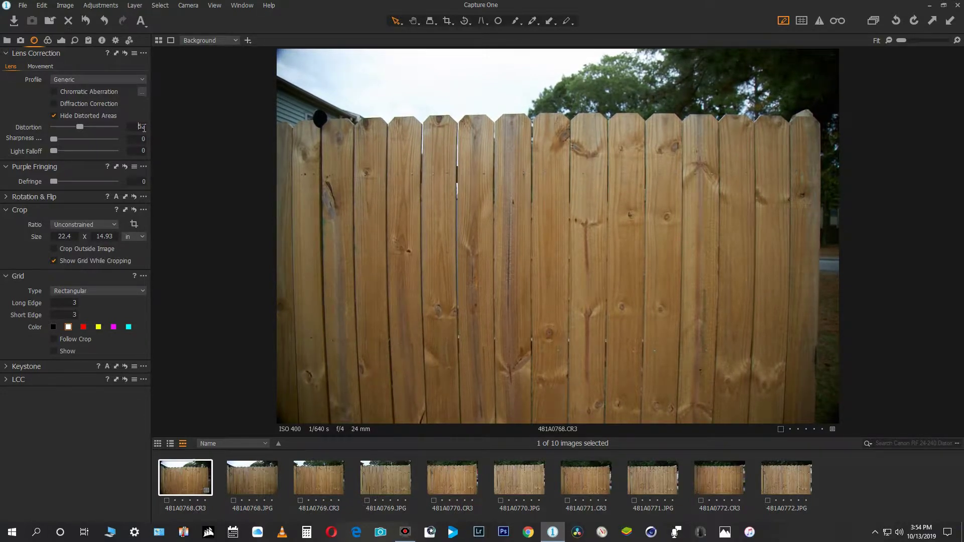
scroll(143, 129, up, 3)
scroll(143, 128, up, 2)
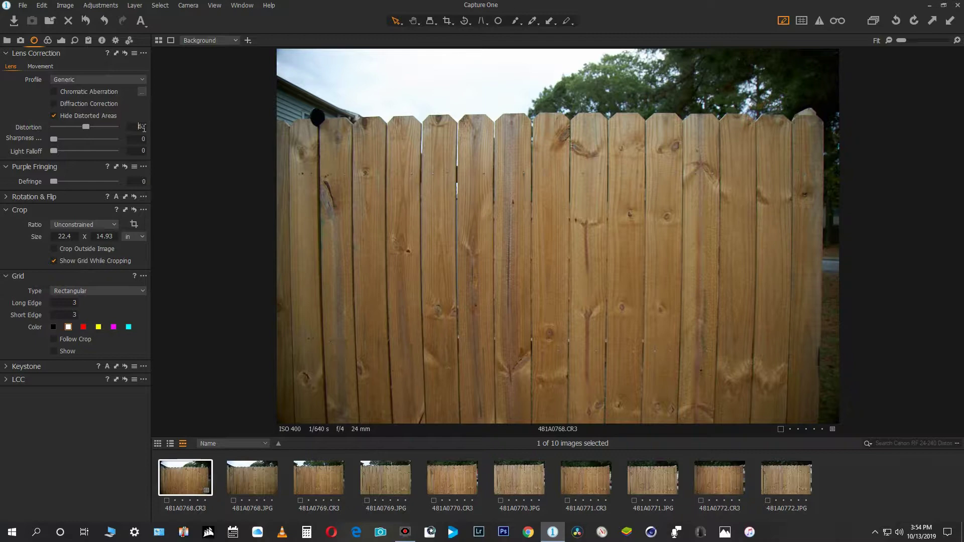
scroll(143, 128, up, 1)
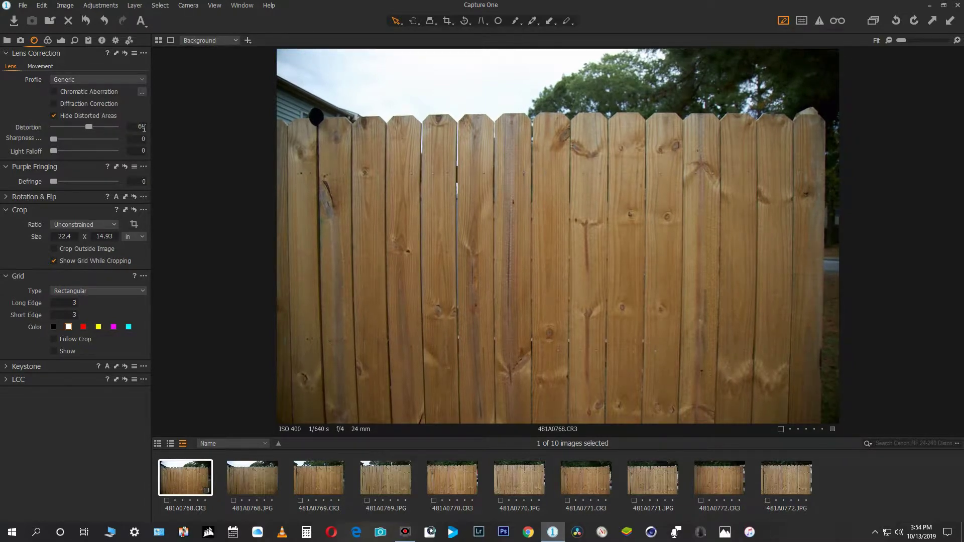
scroll(144, 128, up, 2)
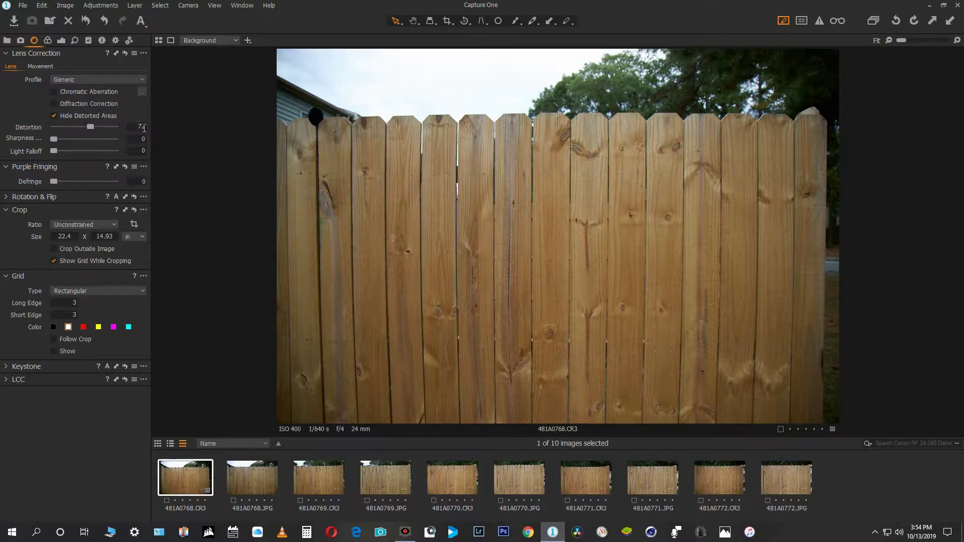
scroll(144, 128, up, 2)
scroll(143, 128, up, 2)
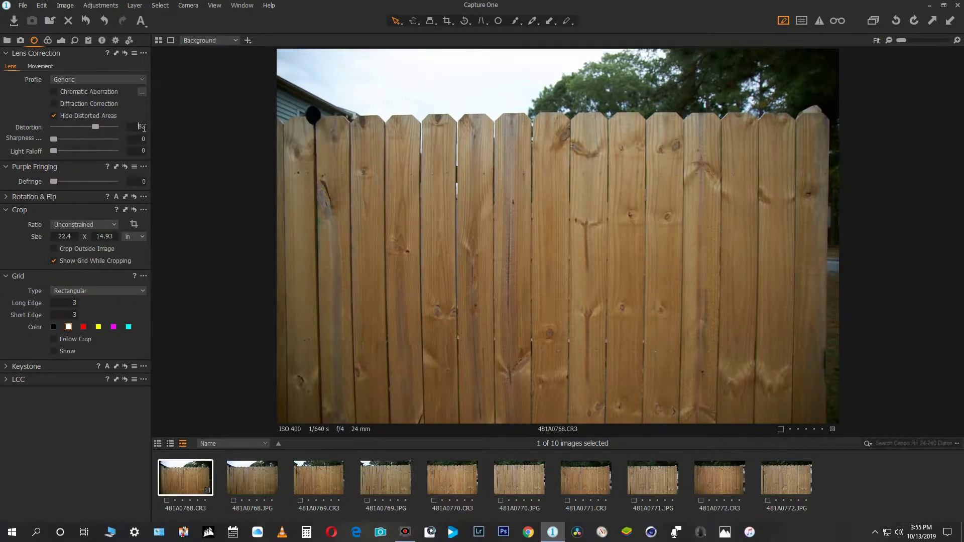
scroll(143, 128, up, 1)
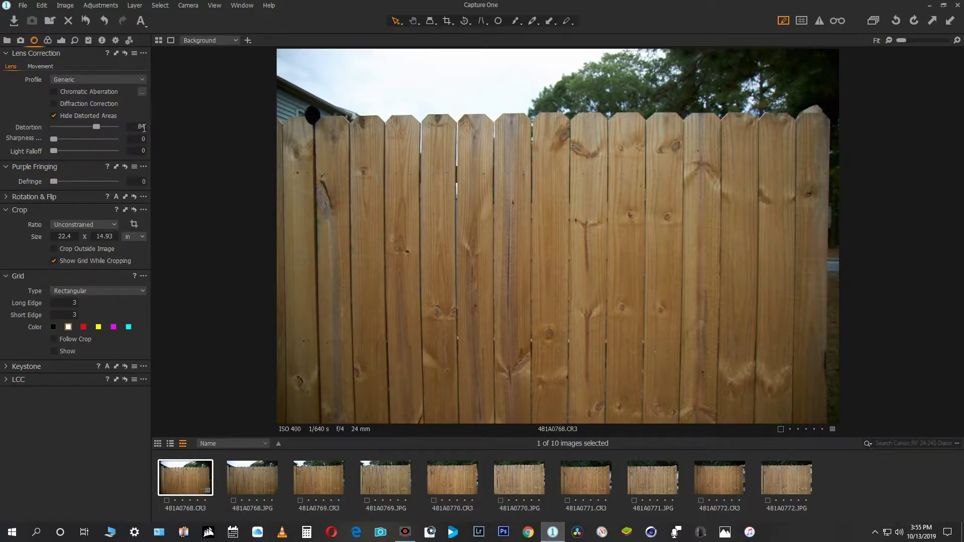
scroll(144, 128, down, 1)
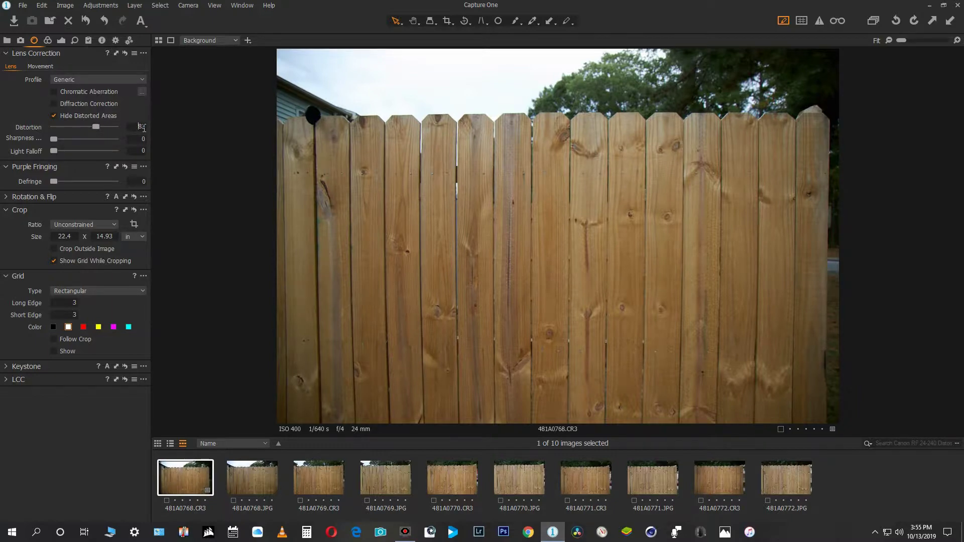
scroll(143, 128, down, 3)
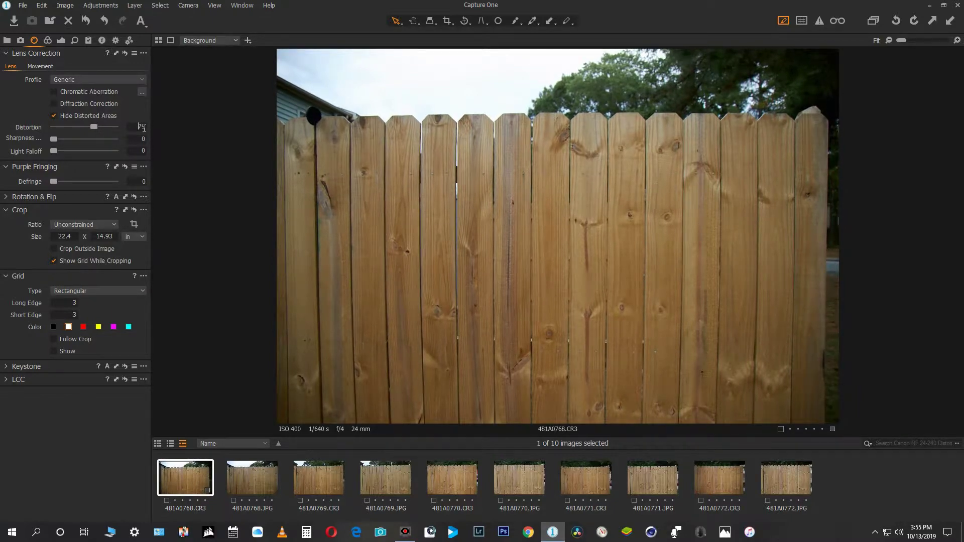
scroll(143, 128, up, 2)
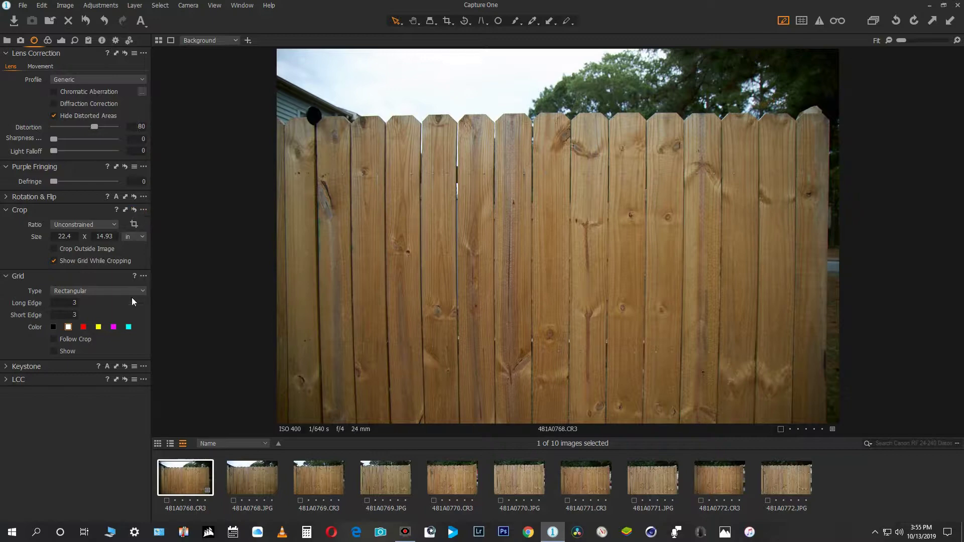
Set vertical Keystone to -7.38 so the 24 mm fence boards stand upright.
click(6, 367)
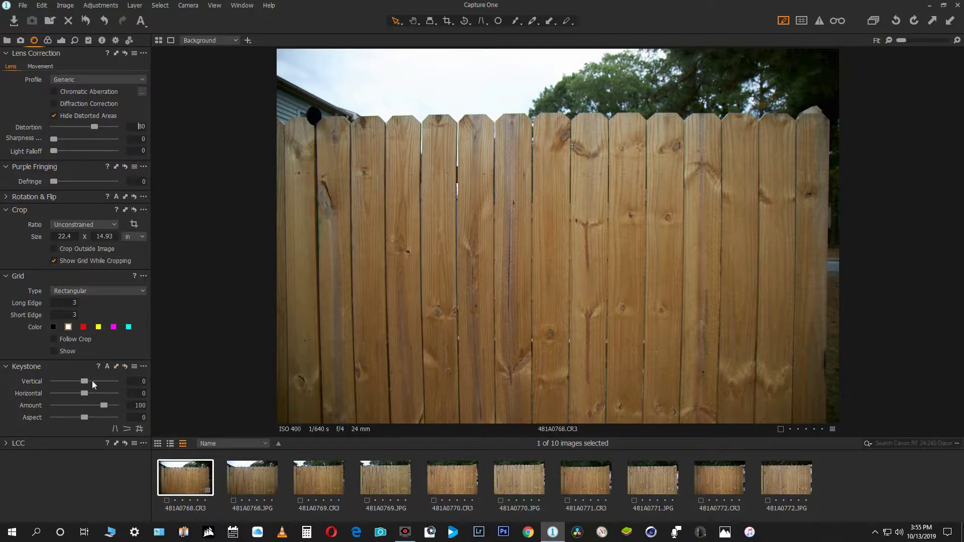
drag(85, 381, 82, 384)
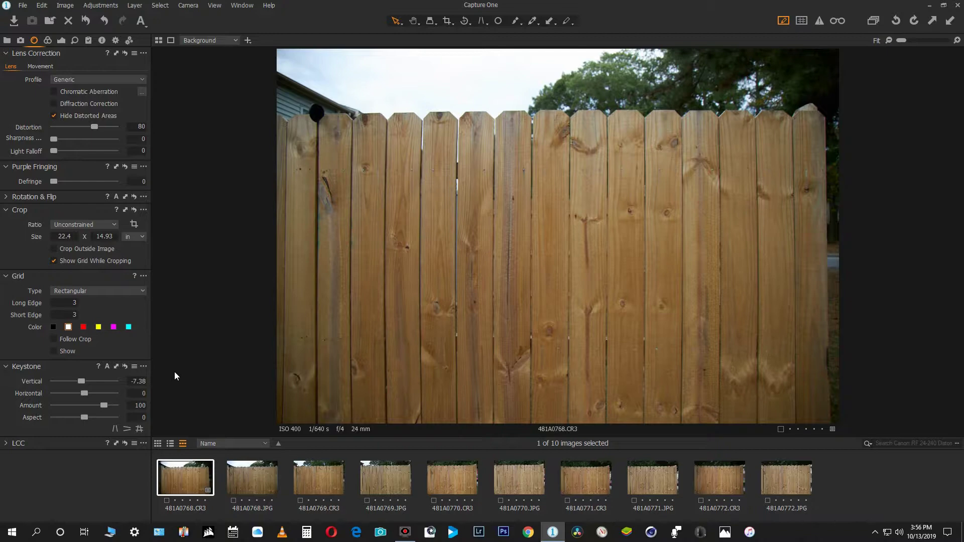
Give 481A0769.CR3 the Generic pincushion distortion profile with Distortion set to 2.
click(310, 475)
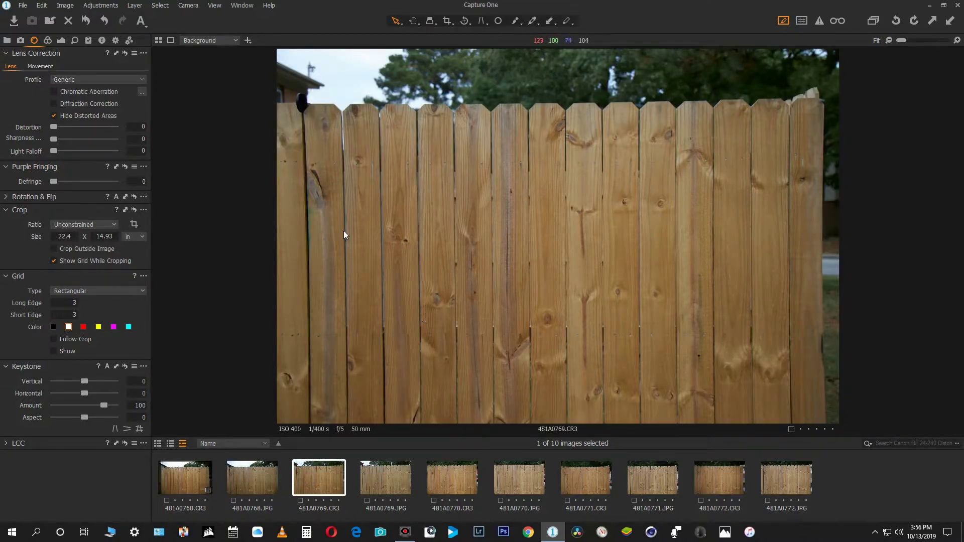
click(135, 79)
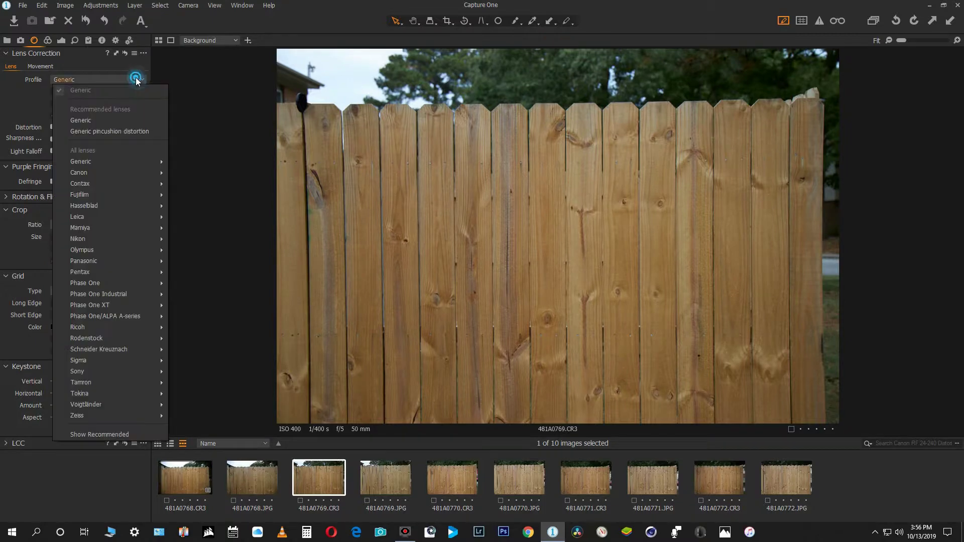
click(126, 131)
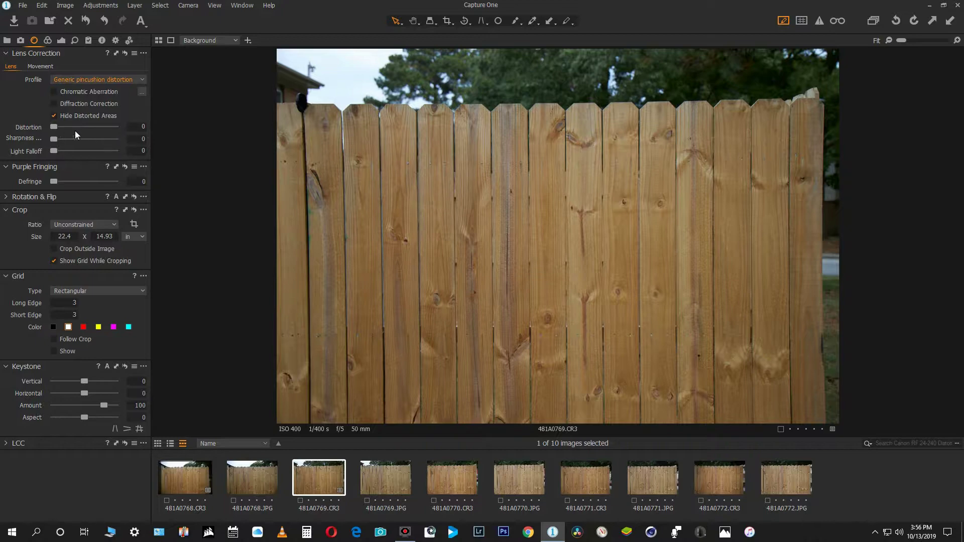
click(143, 126)
key(Up)
key(Up)
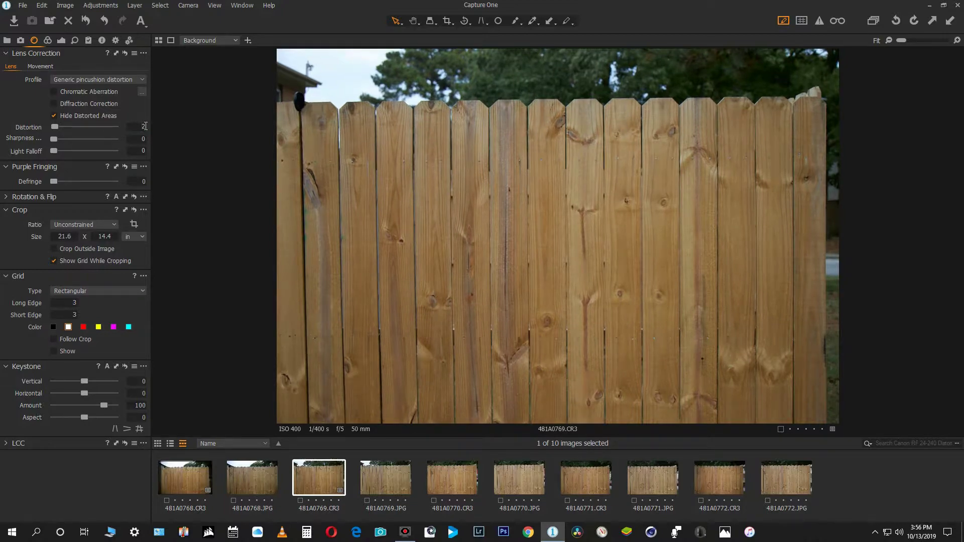
key(Up)
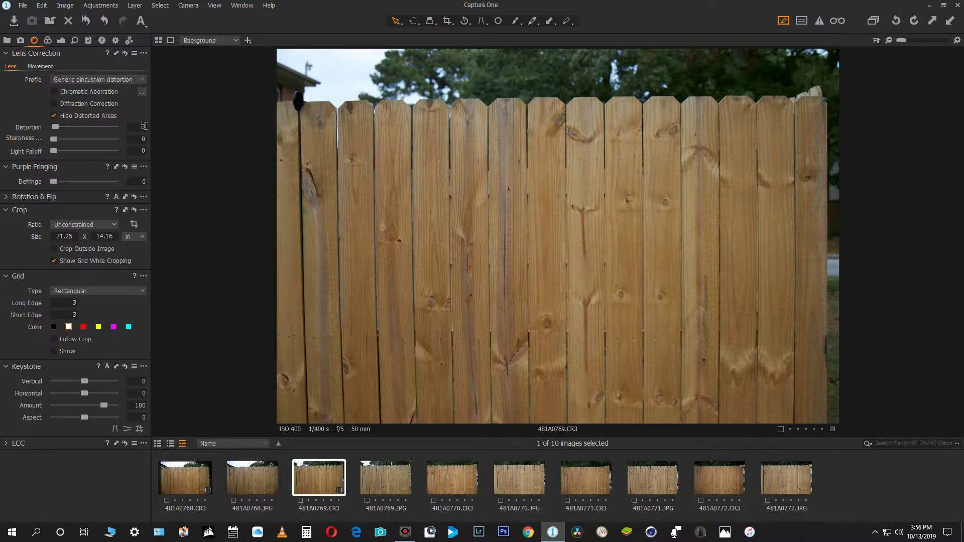
key(Down)
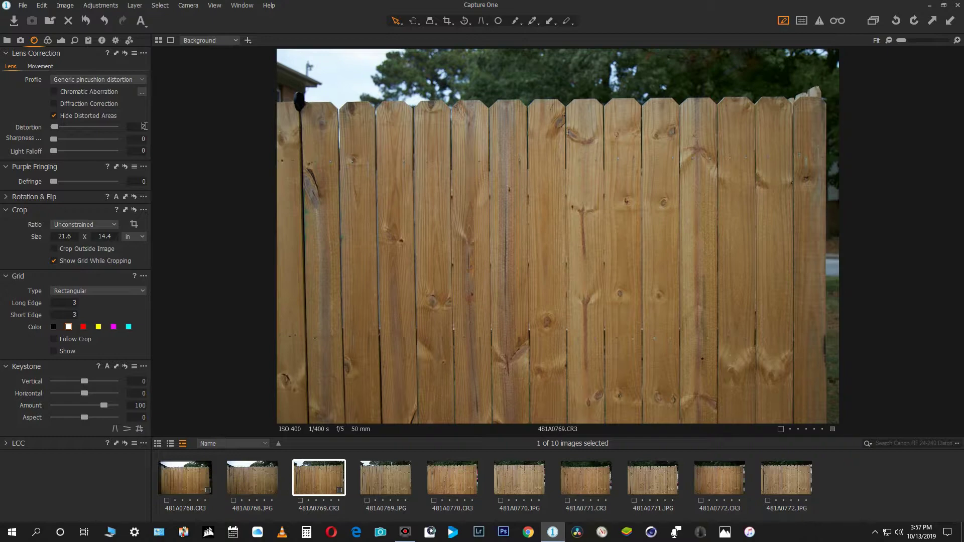
Reset the 50 mm photo's horizontal Keystone to 0.
drag(84, 394, 83, 392)
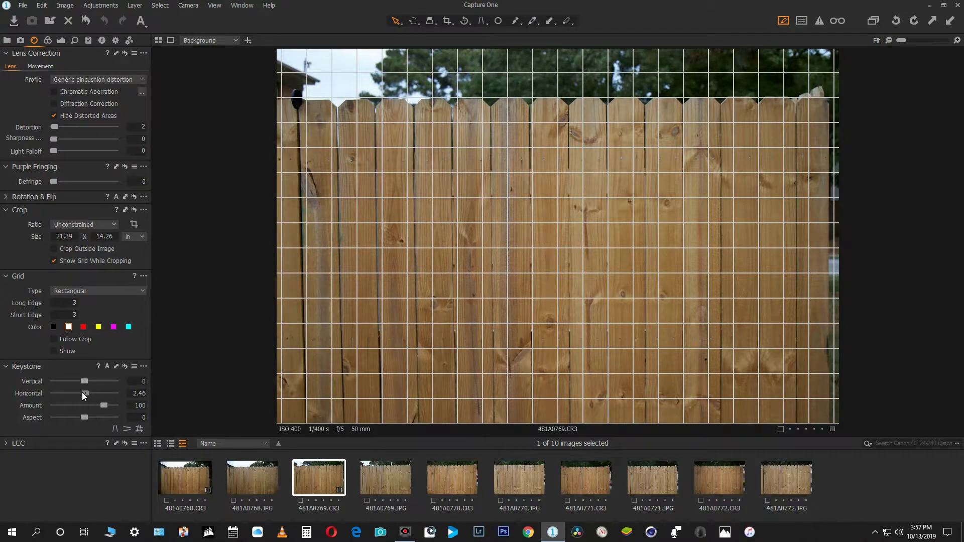
double_click(83, 393)
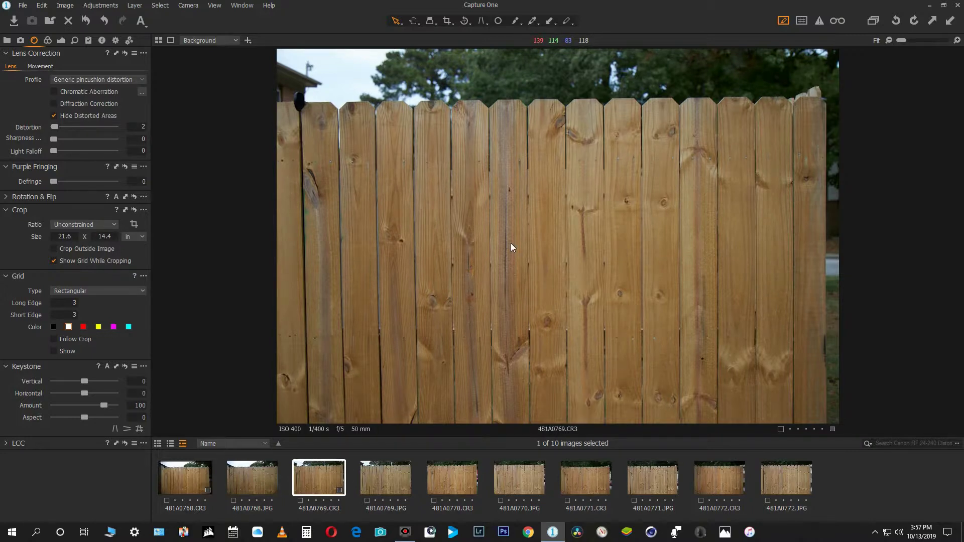
click(464, 21)
Straighten the 50 mm photo along the fence top, cropping it to 21.27 × 14.18 in.
drag(283, 102, 812, 98)
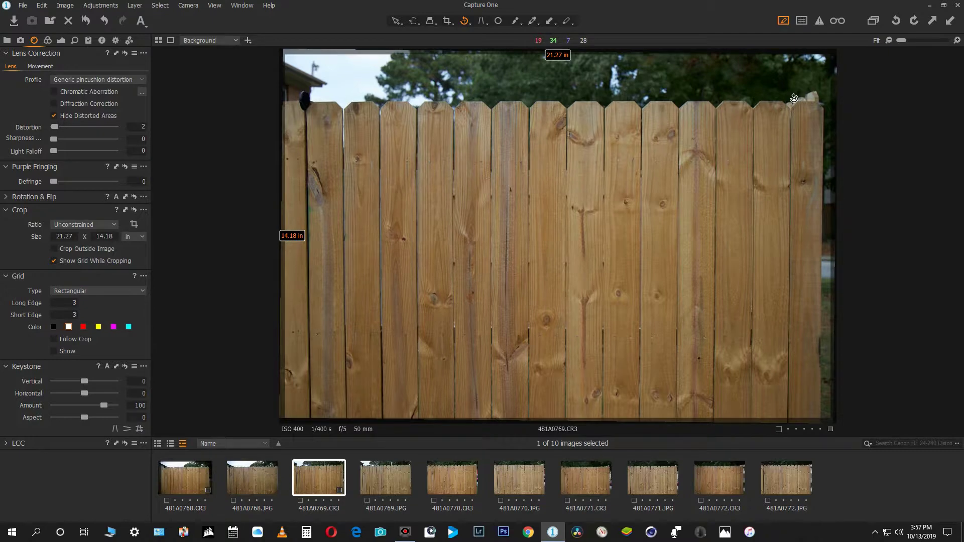
click(482, 22)
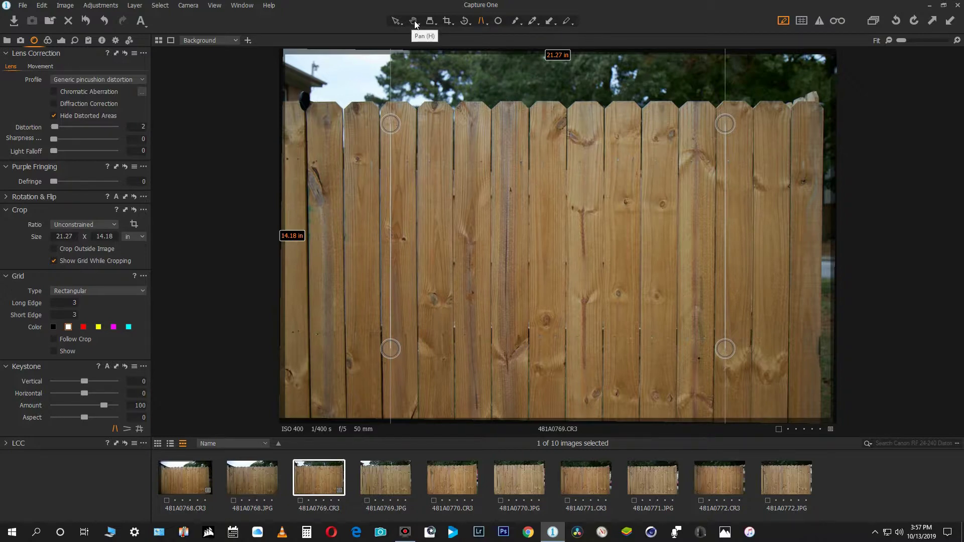
Clear the keystone guide lines and show the Image menu over 481A0769.CR3.
click(397, 21)
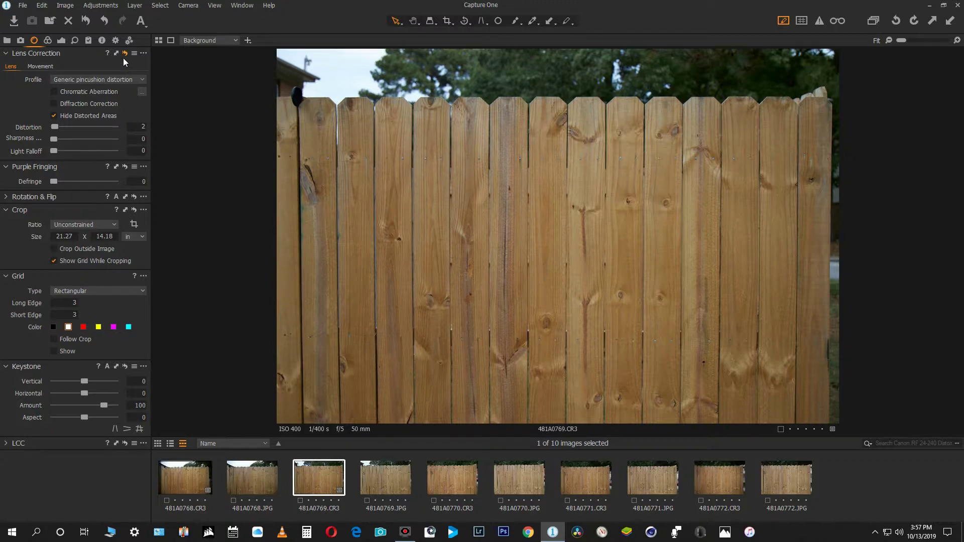
click(65, 5)
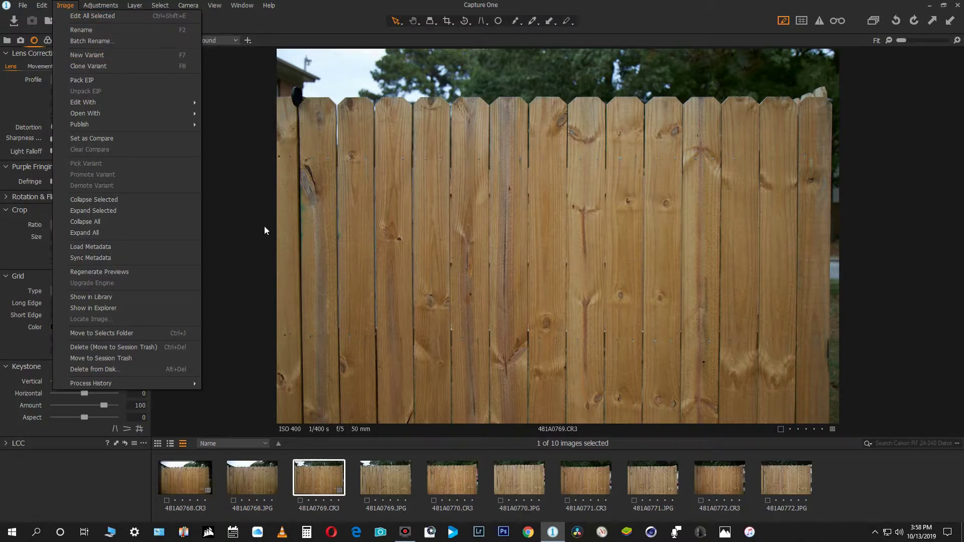
Reset 481A0769.CR3 to Generic profile and Distortion 0, uncropped at 22.4 × 14.93 in.
click(238, 89)
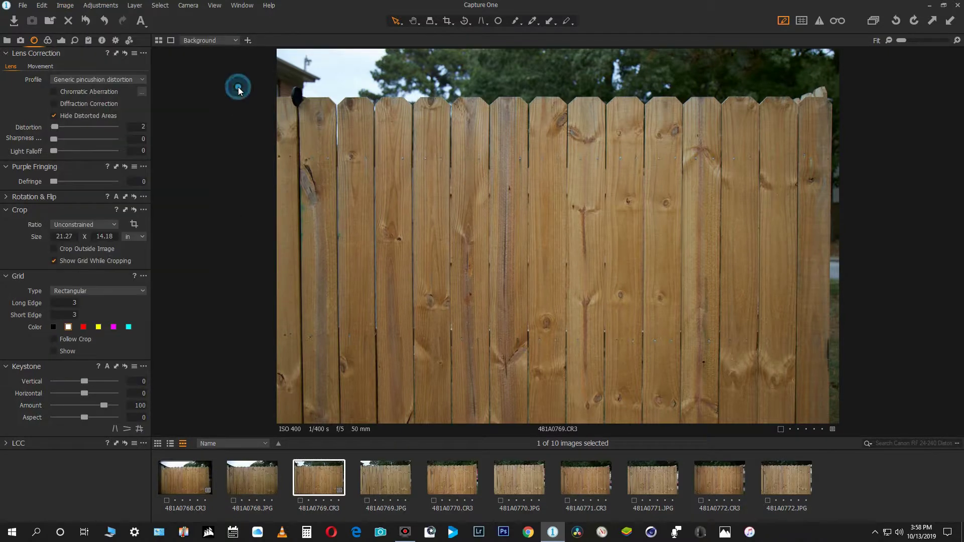
click(86, 20)
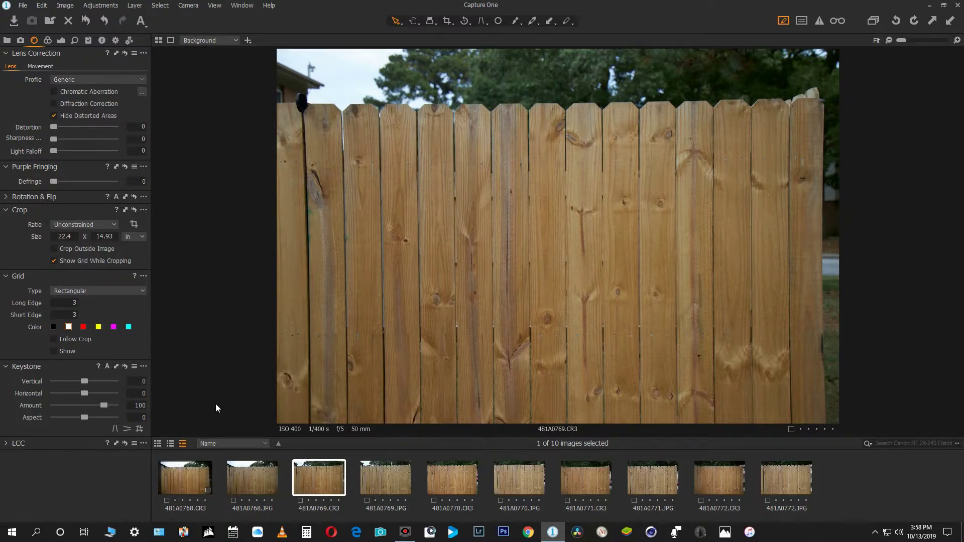
Raise Distortion on the 24 mm raw 481A0768.CR3 to 91.
click(178, 483)
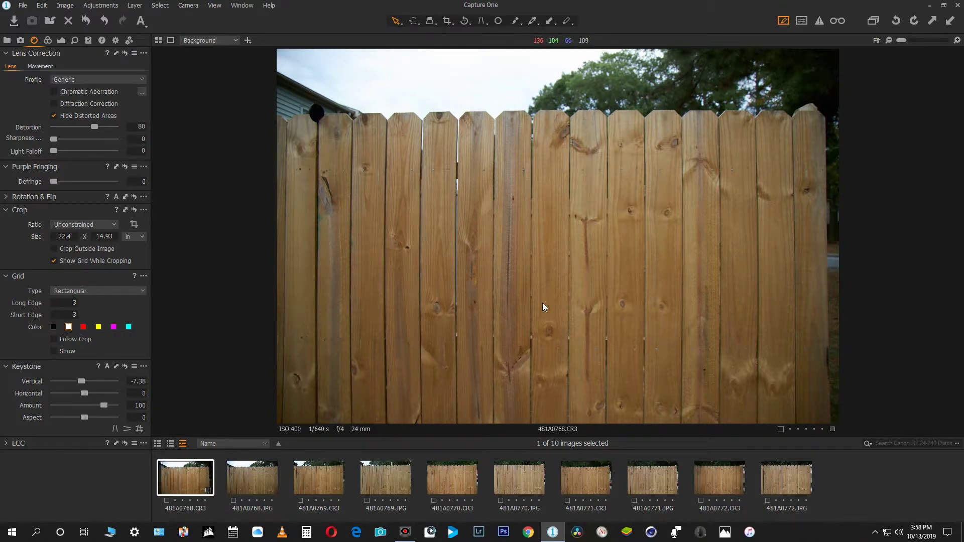
click(143, 126)
scroll(143, 126, up, 5)
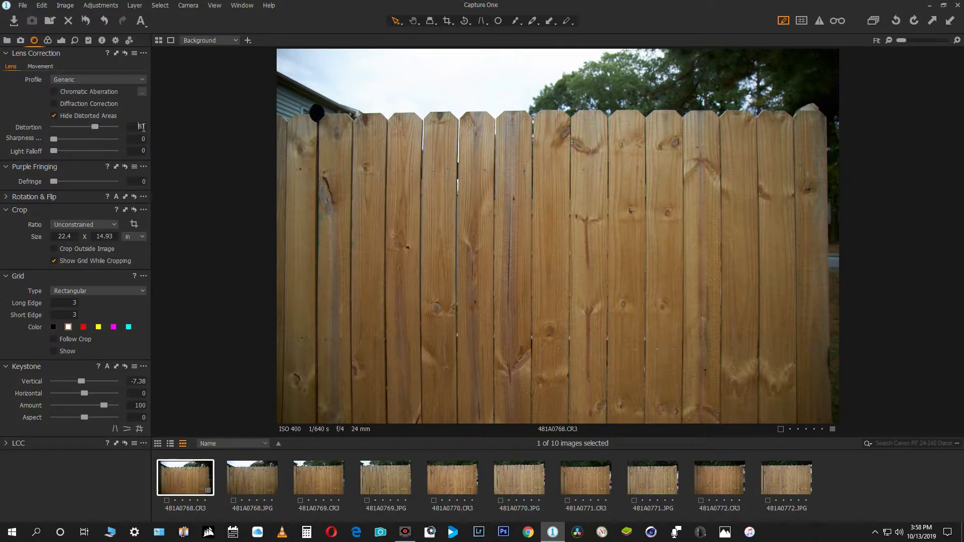
scroll(143, 127, up, 3)
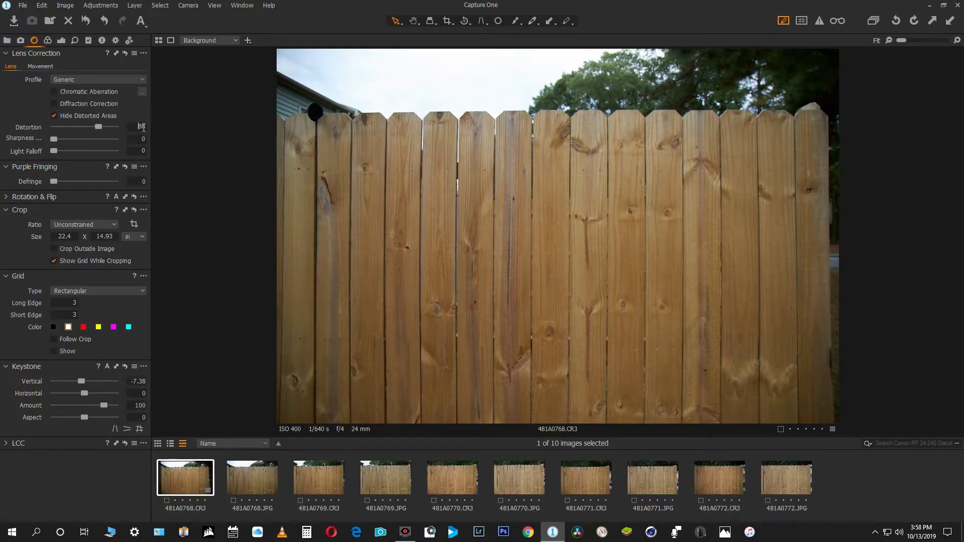
scroll(143, 127, up, 1)
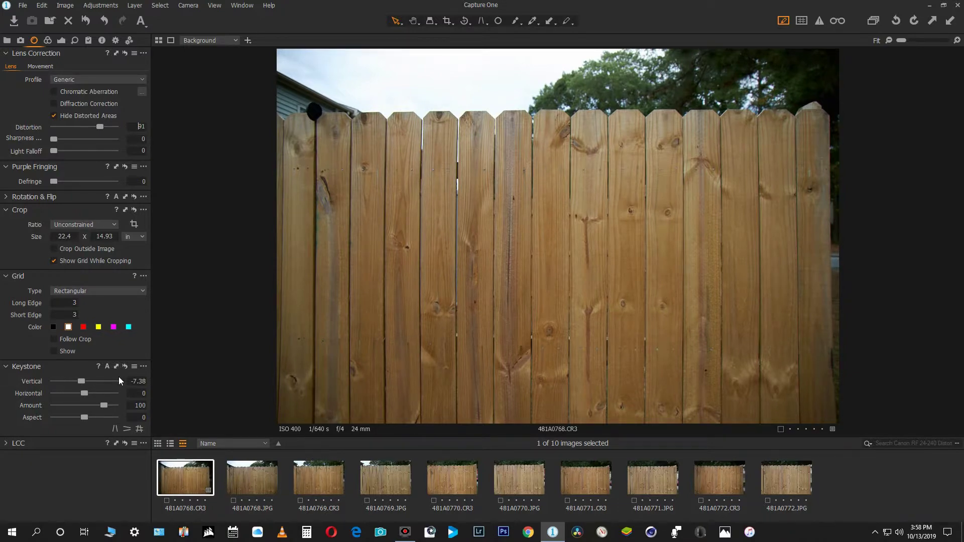
Set the 24 mm photo's vertical Keystone to -4.38.
click(137, 382)
scroll(136, 383, down, 1)
scroll(136, 381, up, 3)
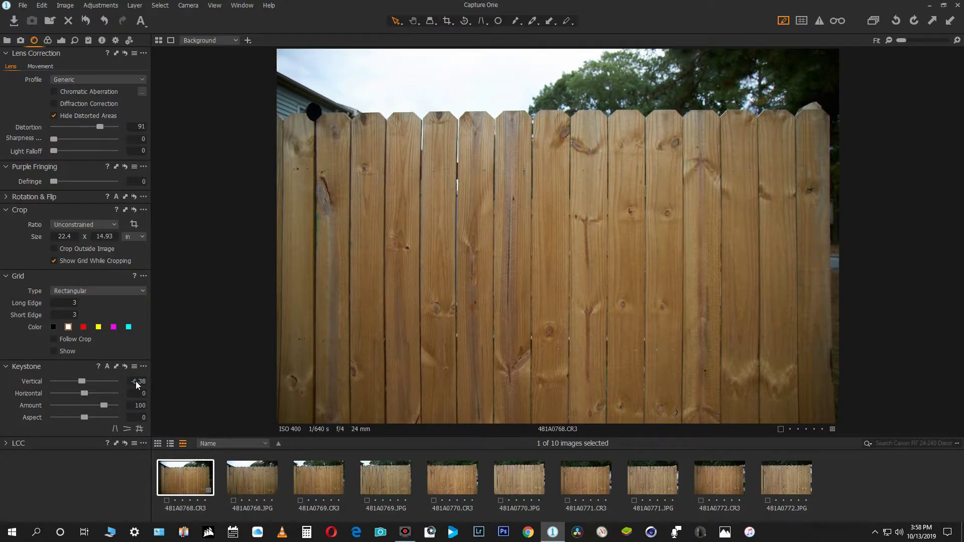
scroll(136, 382, up, 1)
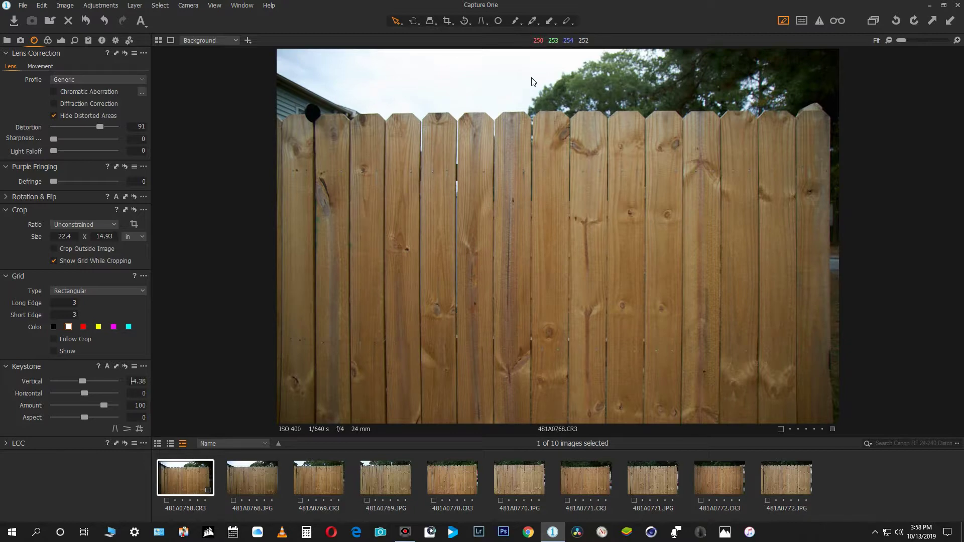
Reset all adjustments on 481A0768.CR3 so Distortion and Keystone return to 0.
click(87, 20)
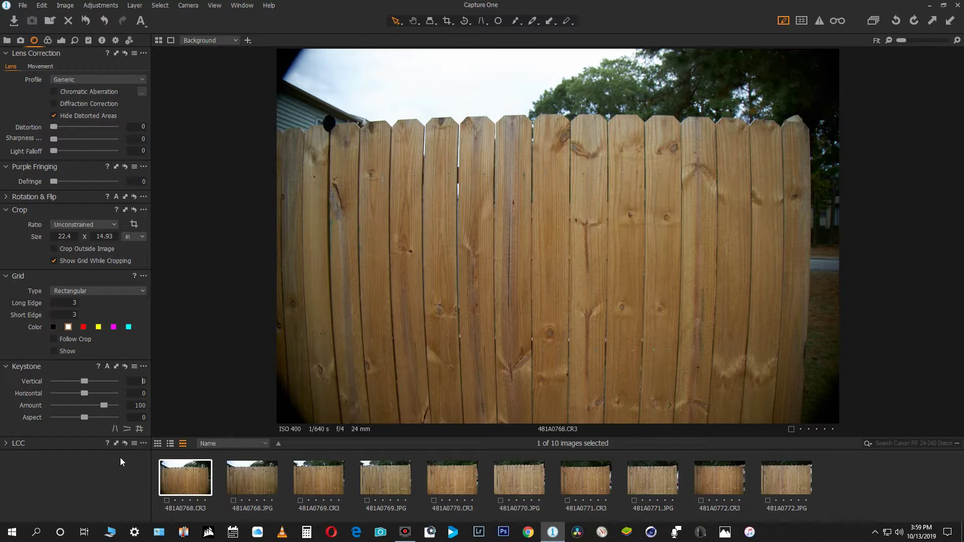
Compare the in-camera JPG of 481A0770 with its raw CR3, ending on the CR3.
click(389, 482)
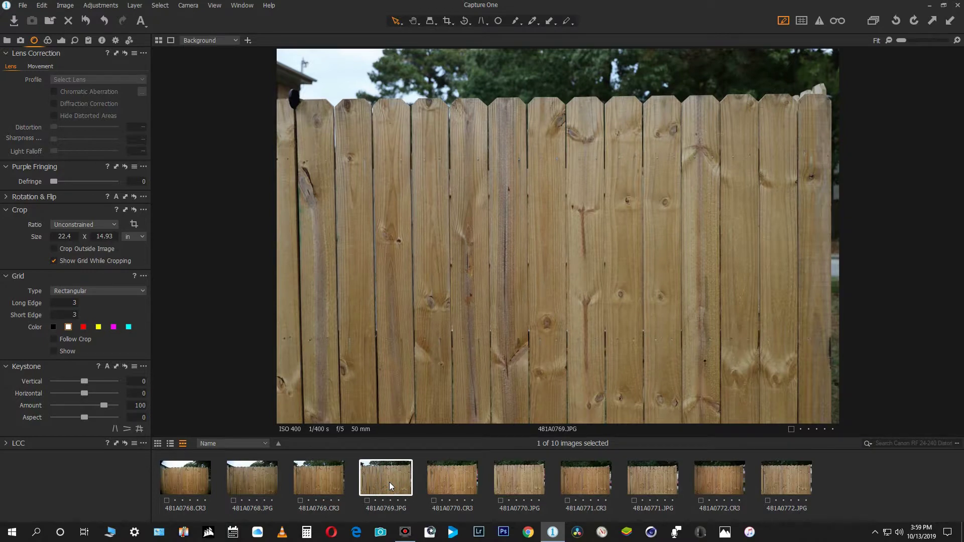
key(Right)
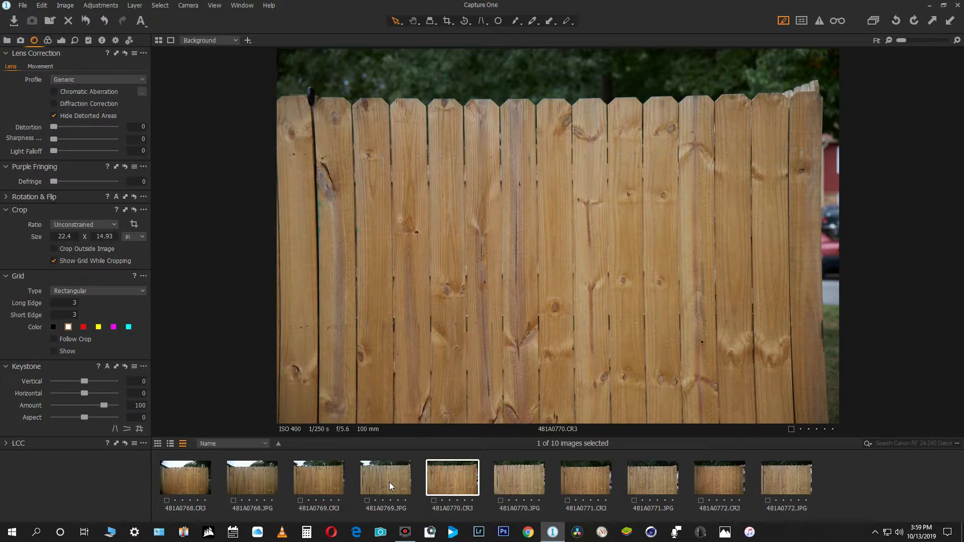
key(Right)
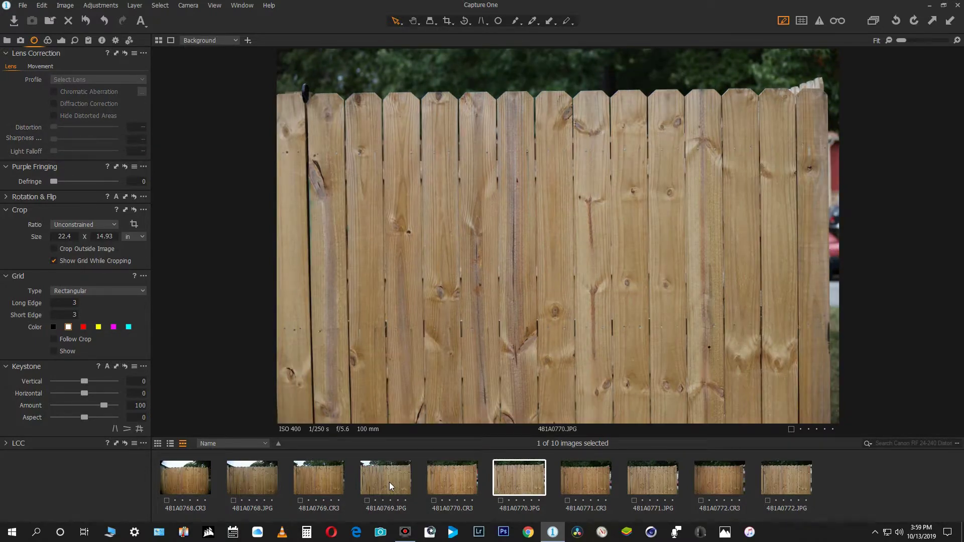
key(Left)
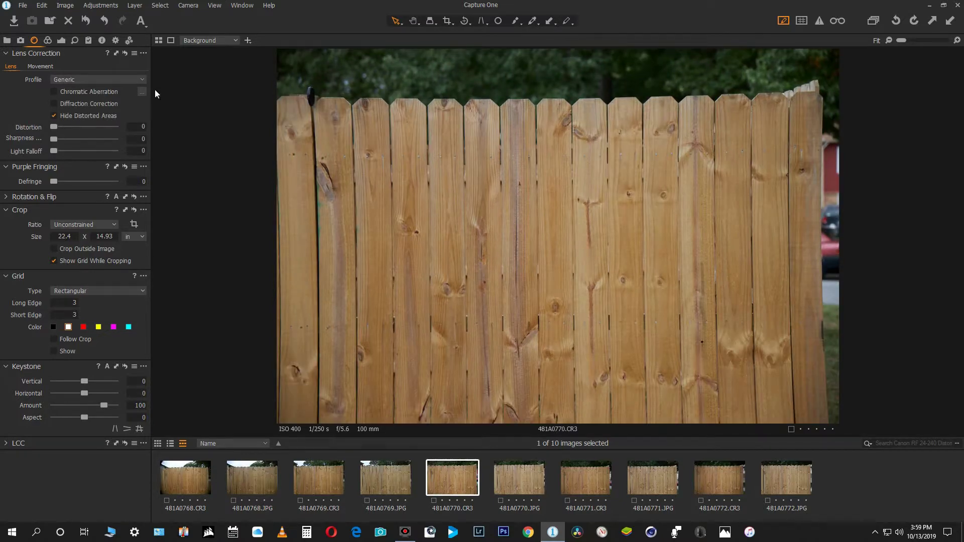
Apply the Generic pincushion distortion profile to 481A0770.CR3 and set Distortion to 3.
click(141, 82)
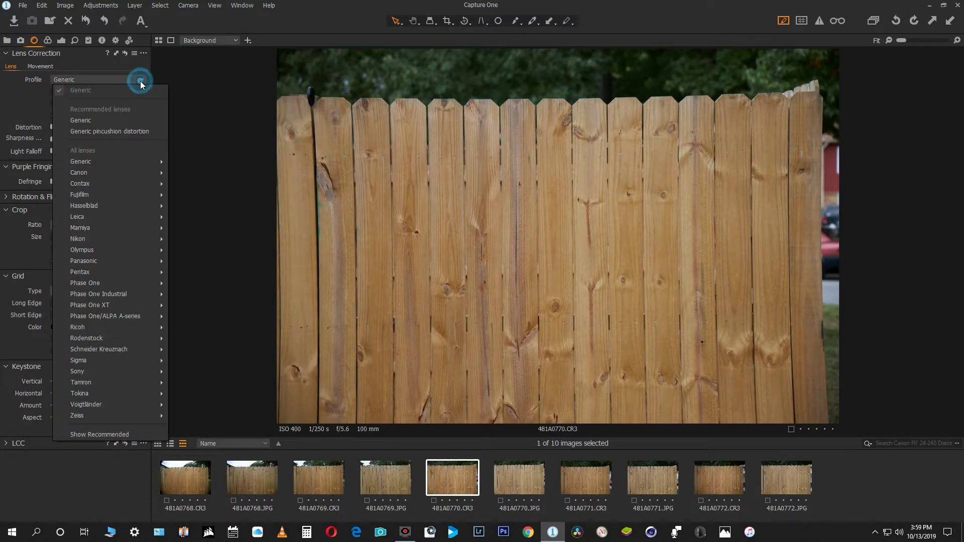
click(131, 131)
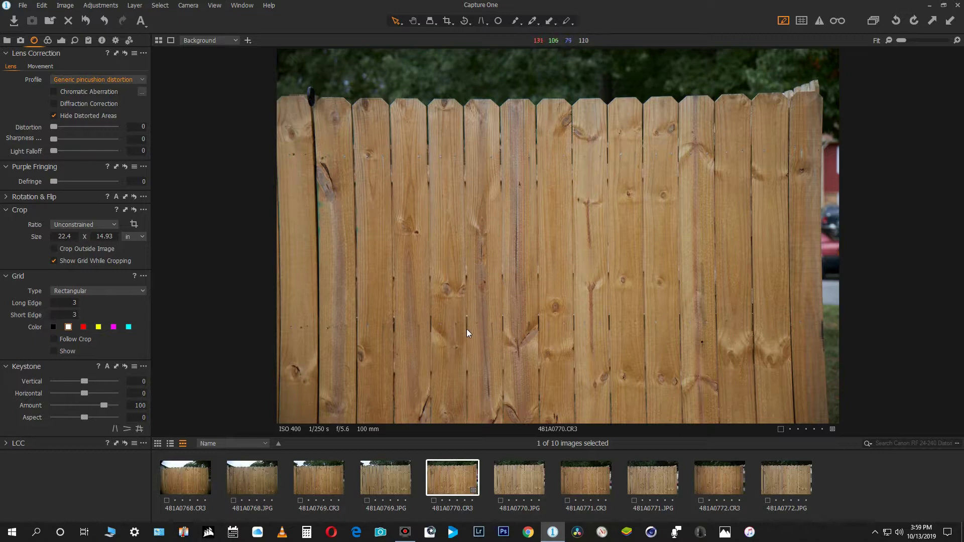
click(143, 126)
text(2)
key(Return)
key(Up)
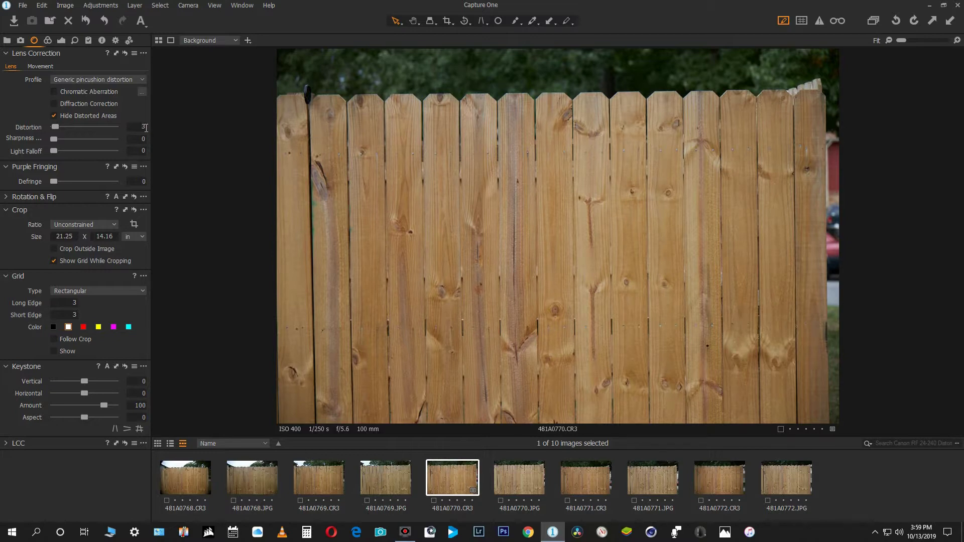
Straighten 481A0770.CR3 along the fence top, check it against the JPG, then open 481A0771.CR3.
click(463, 22)
drag(283, 94, 821, 91)
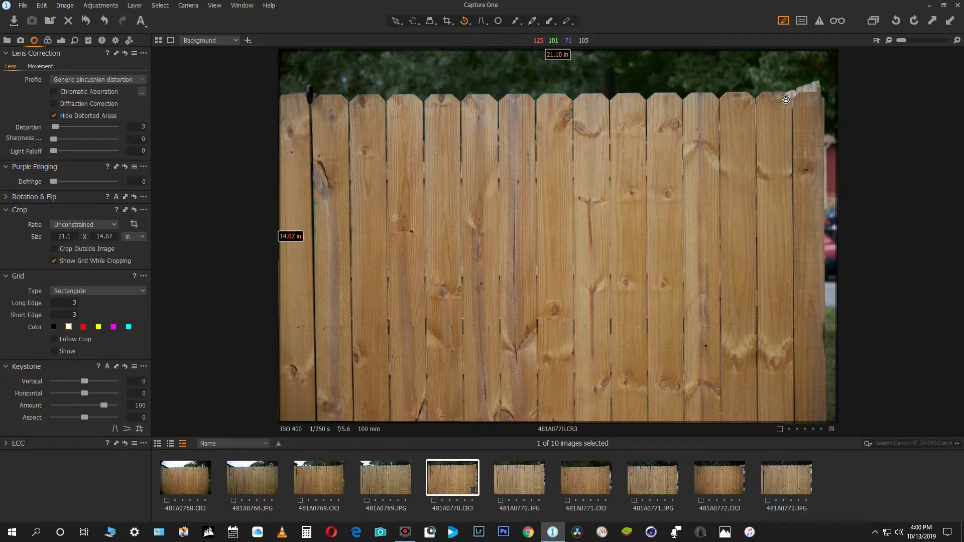
key(Right)
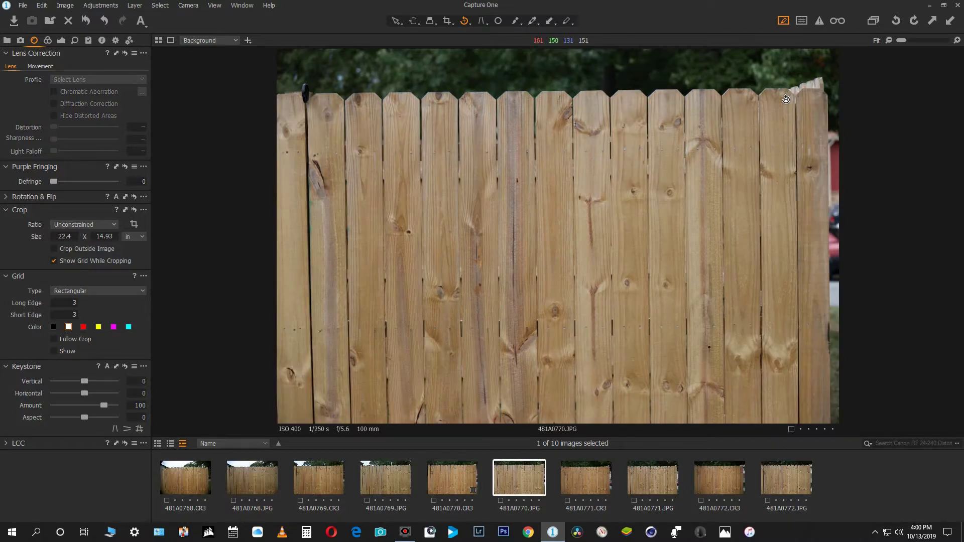
key(Left)
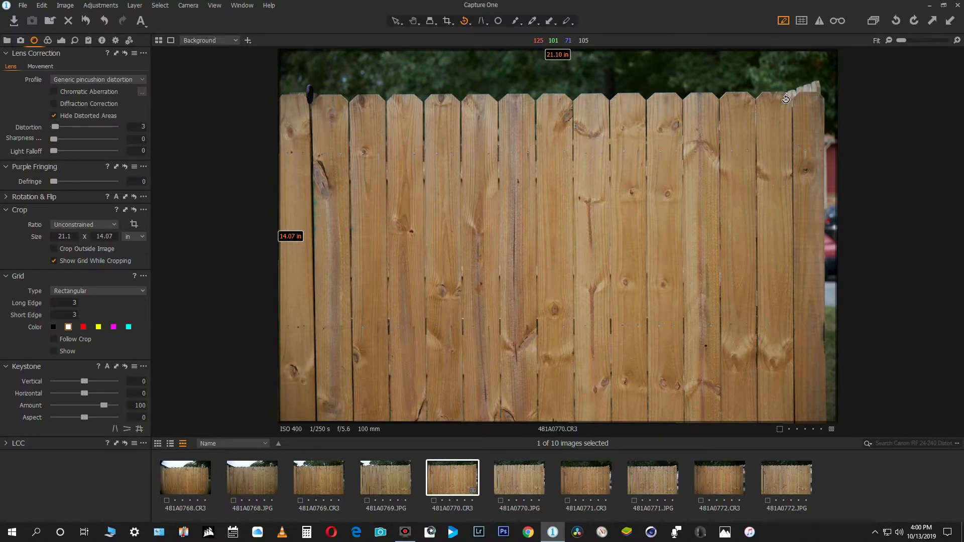
key(Right)
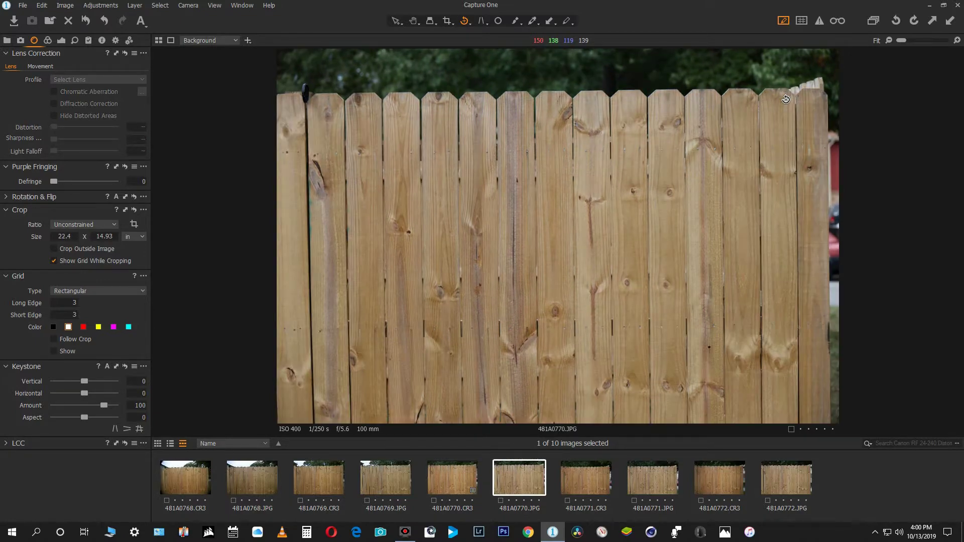
key(Left)
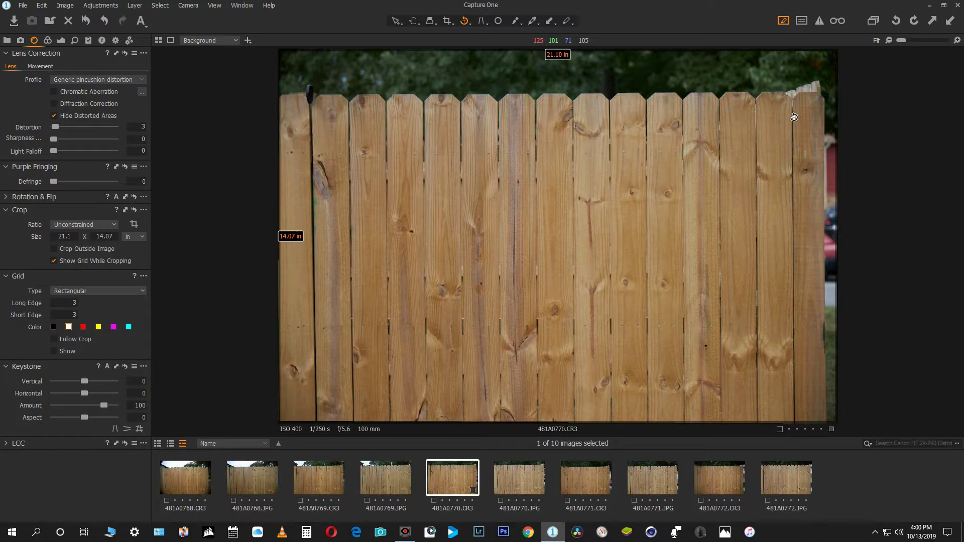
click(591, 489)
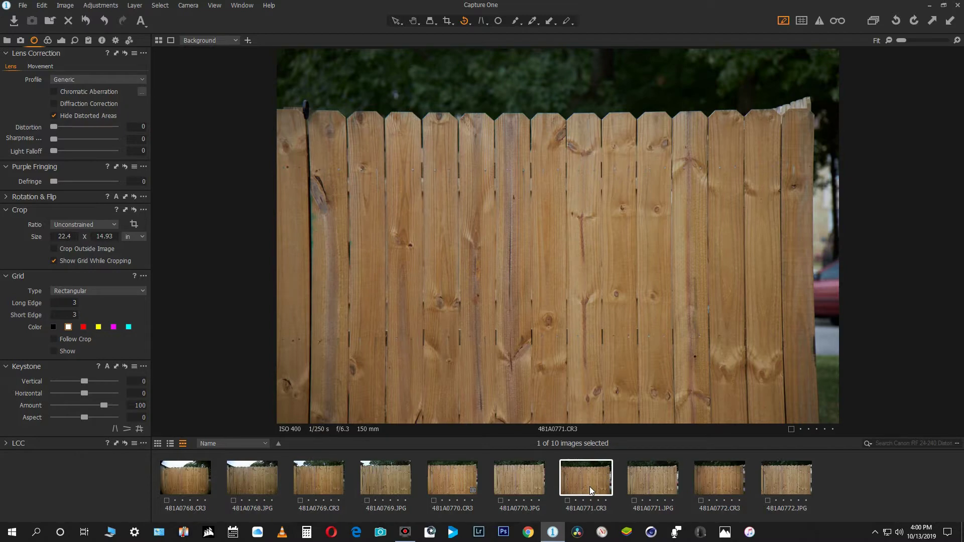
Move to the 240 mm raw 481A0772.CR3 and apply the Generic pincushion distortion profile.
key(Right)
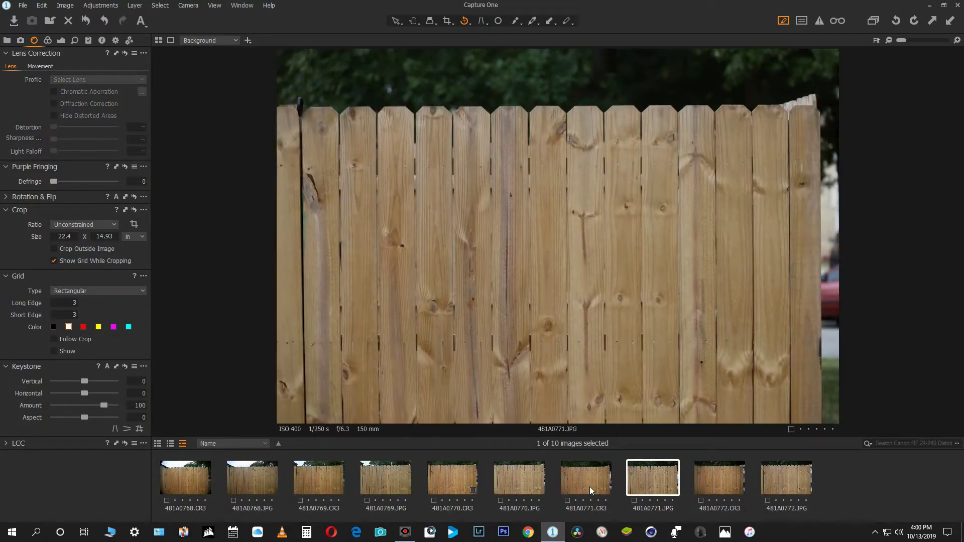
key(Right)
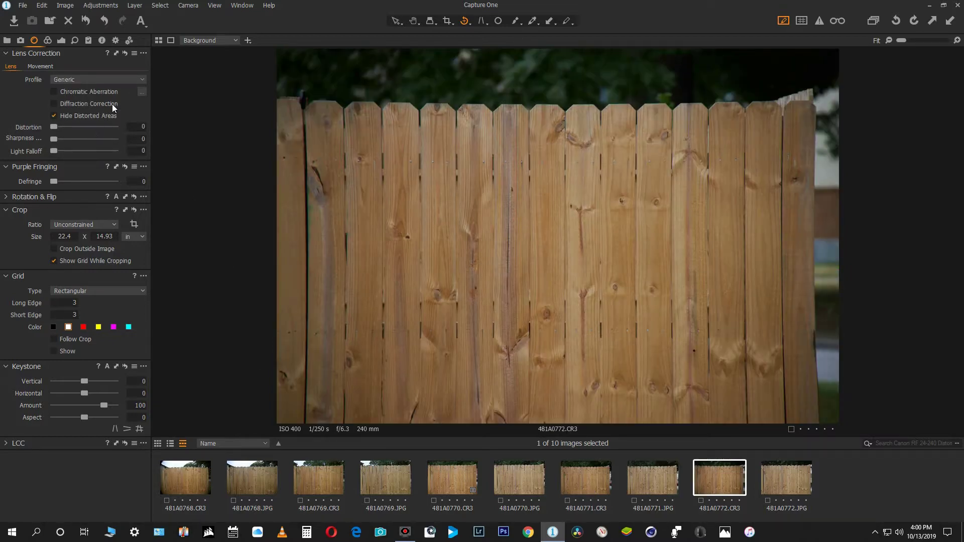
click(144, 81)
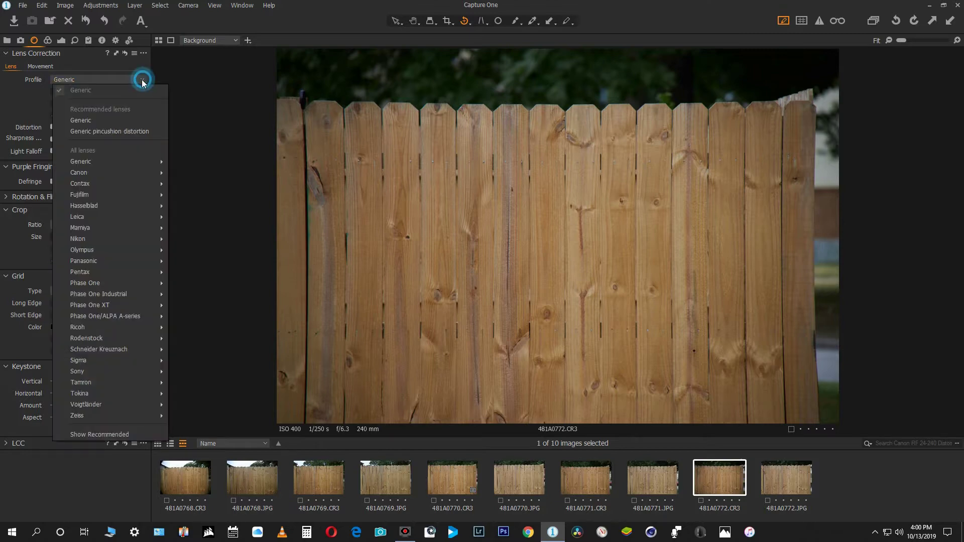
click(132, 133)
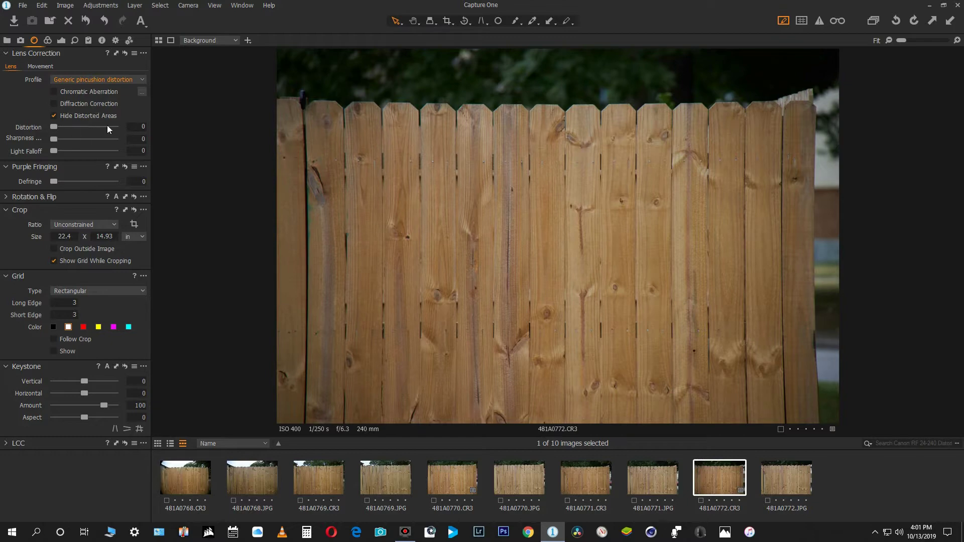
Set the Distortion correction on 481A0772.CR3 to 3.
click(145, 126)
text(2)
key(Return)
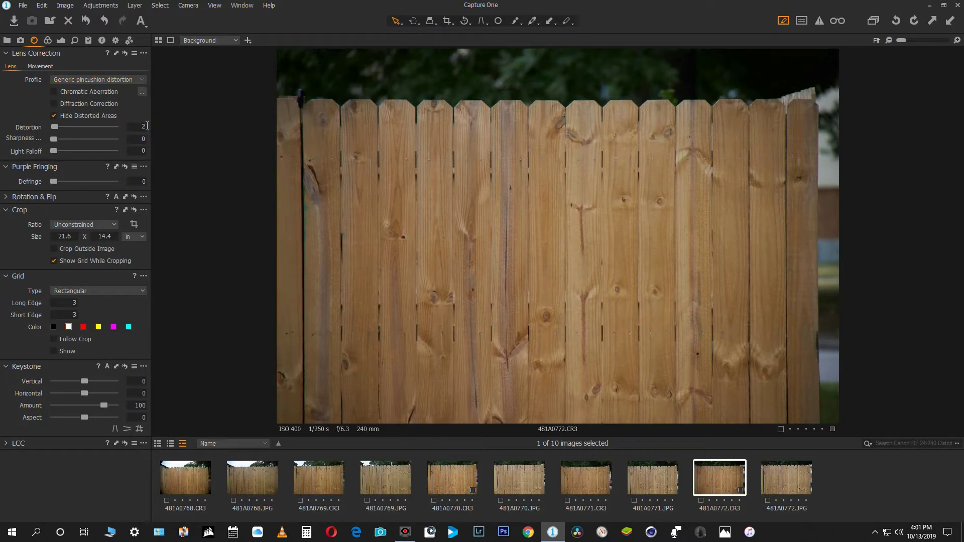
text(3)
key(Return)
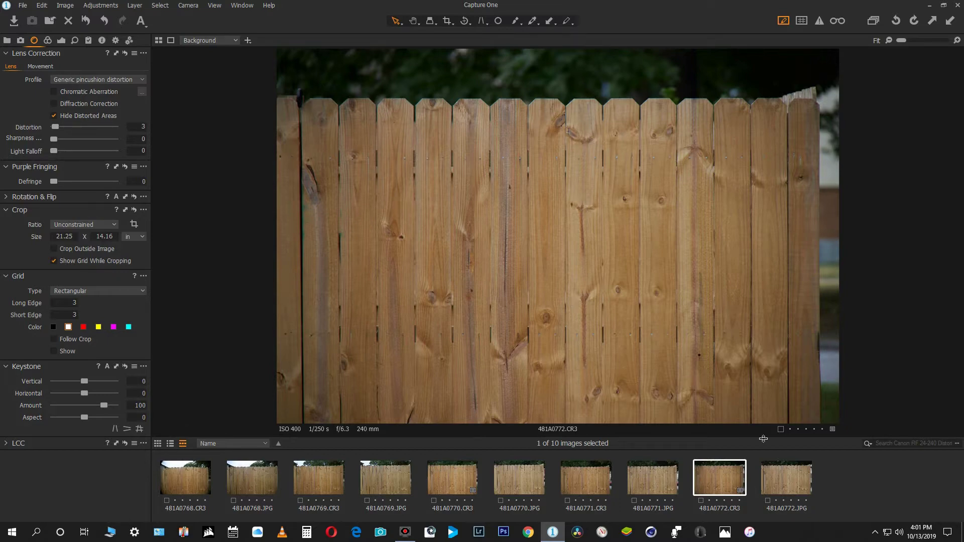
Compare the 240 mm in-camera JPG with the corrected 481A0772.CR3.
click(787, 488)
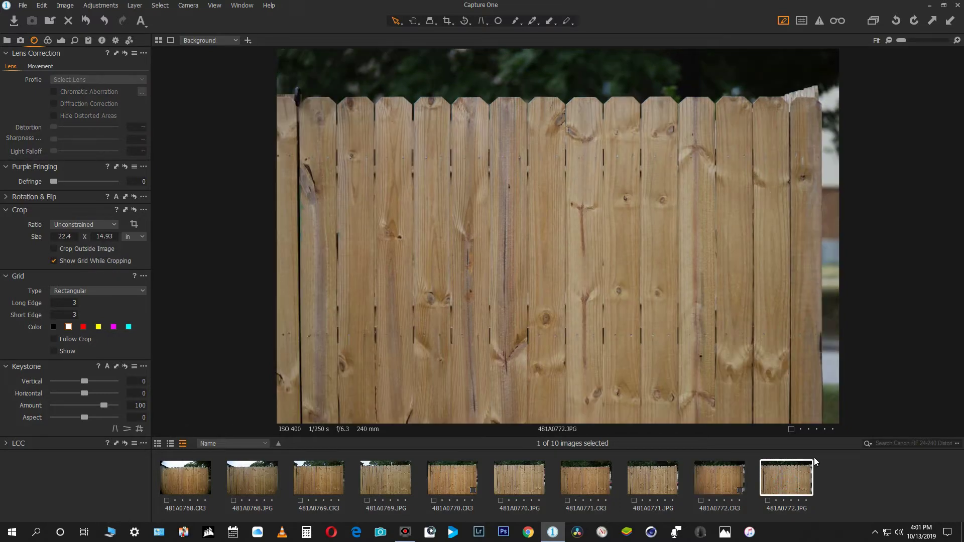
key(Left)
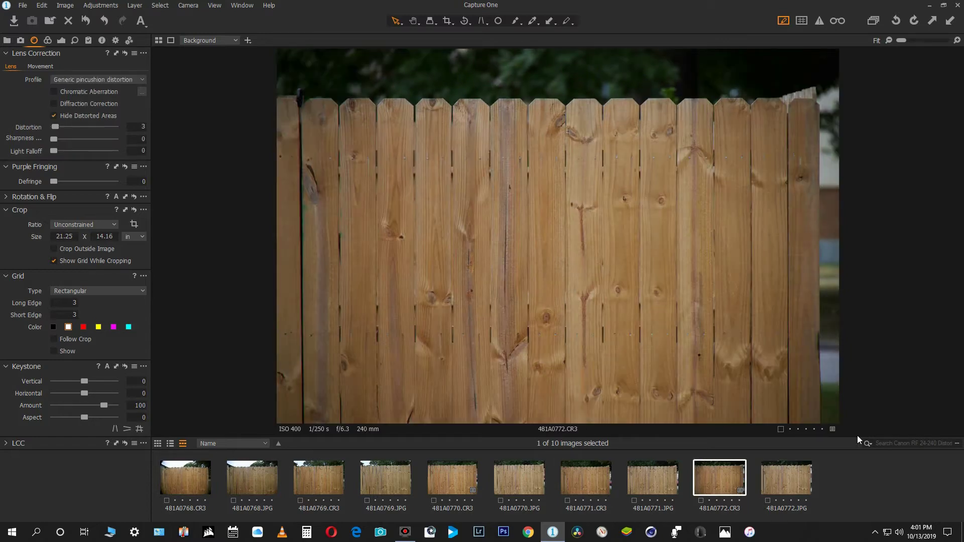
key(Right)
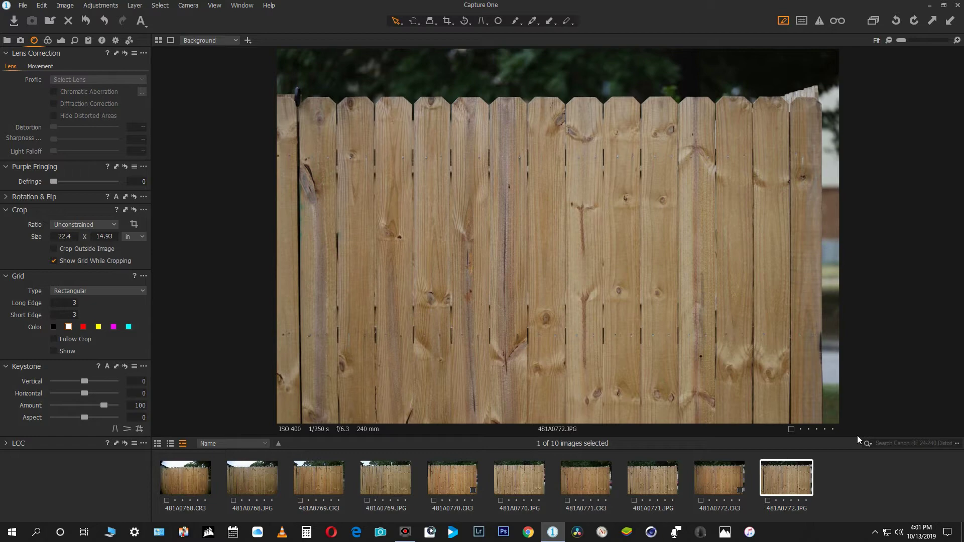
key(Left)
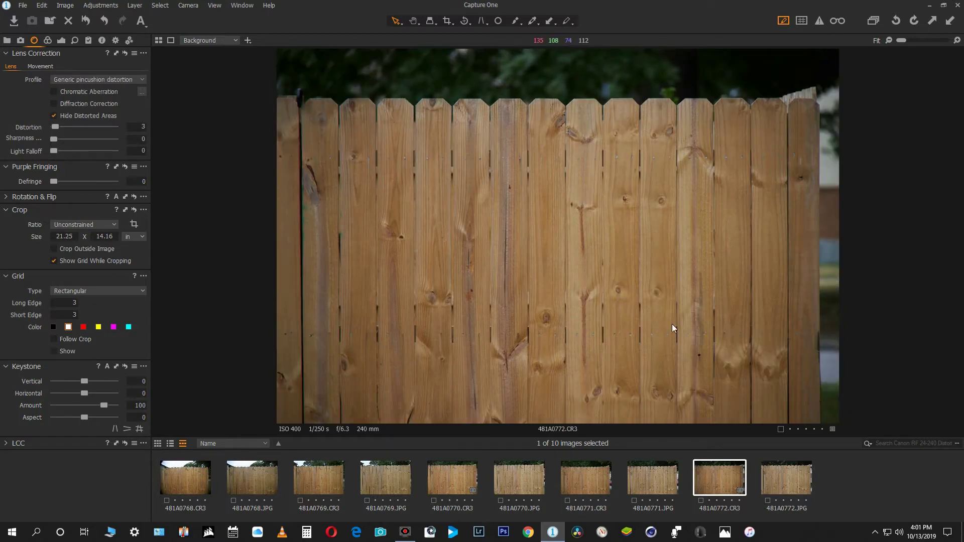
Raise Distortion on 481A0772.CR3 to 4 and recheck it against the JPG.
click(145, 127)
key(Up)
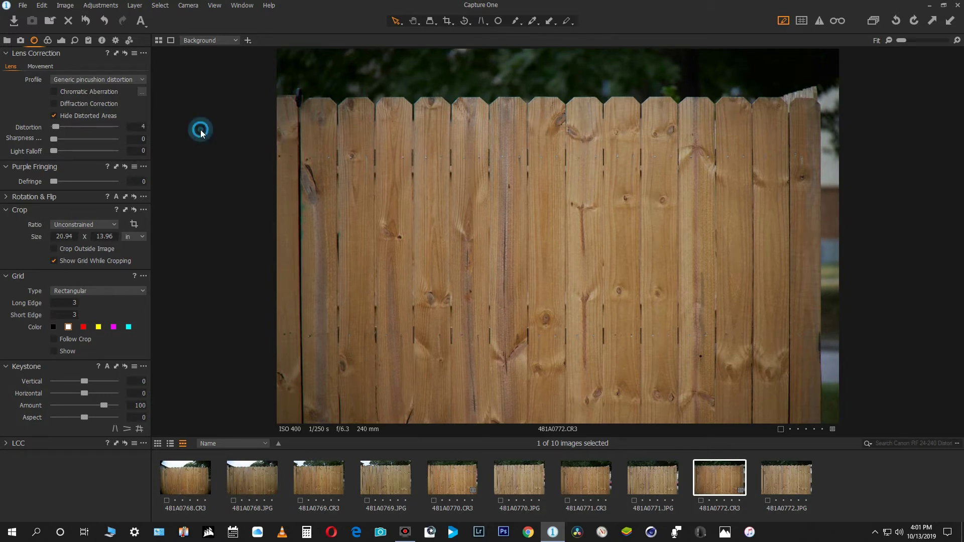
key(Right)
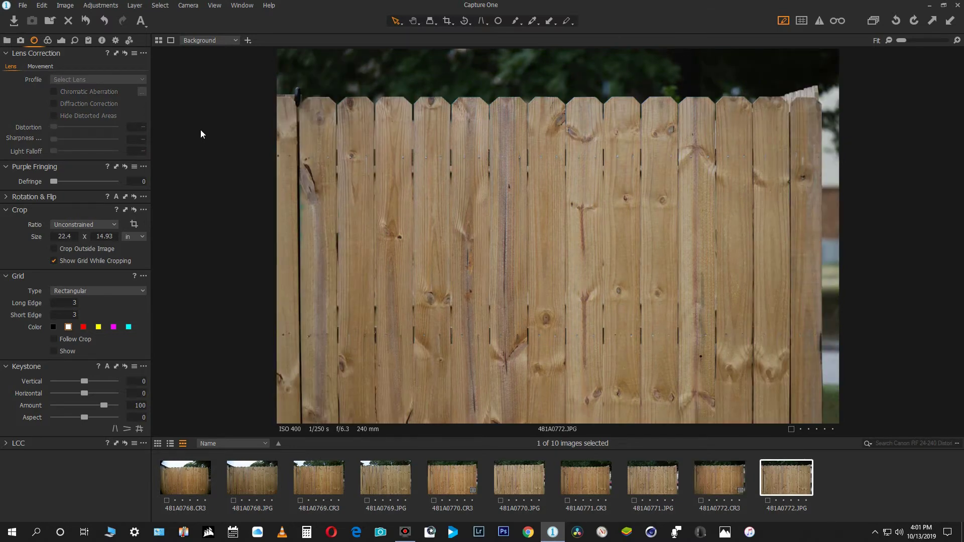
key(Left)
key(Right)
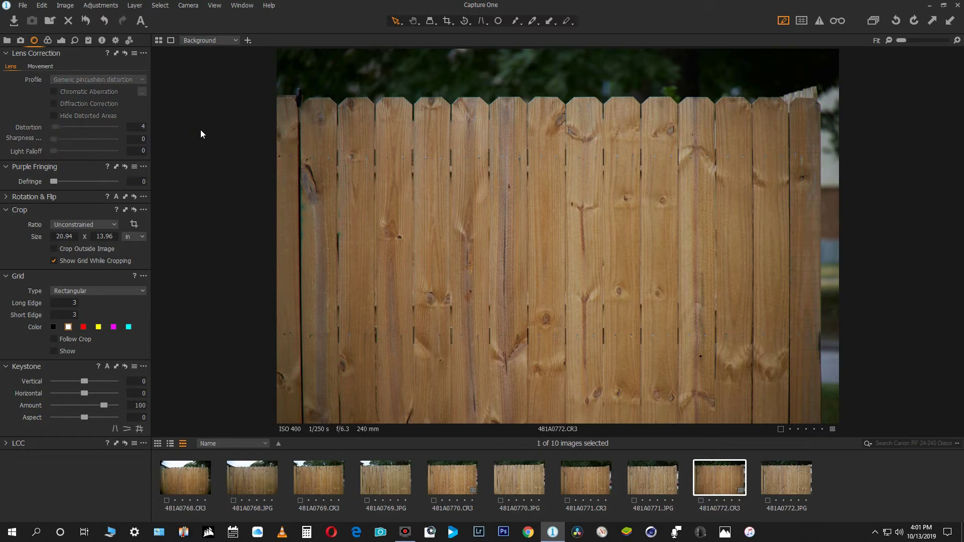
key(Left)
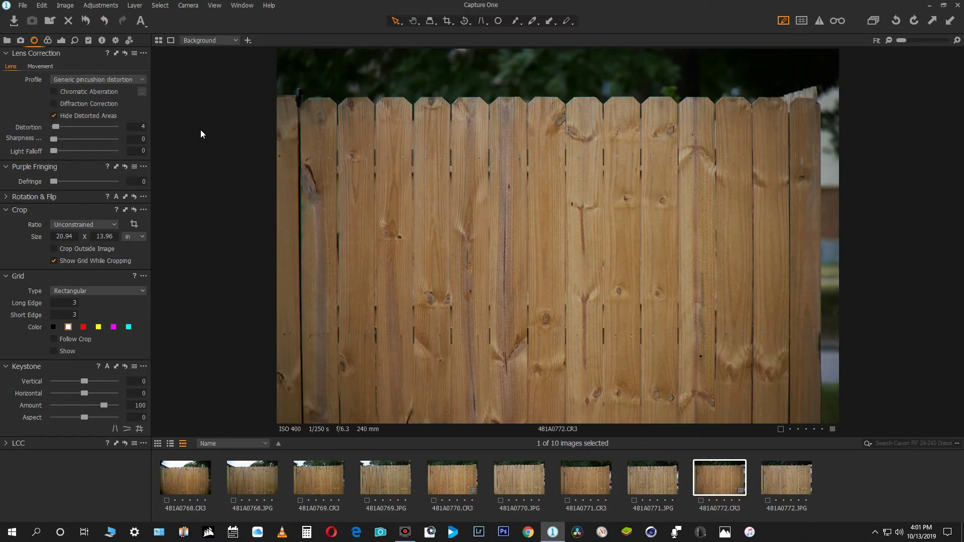